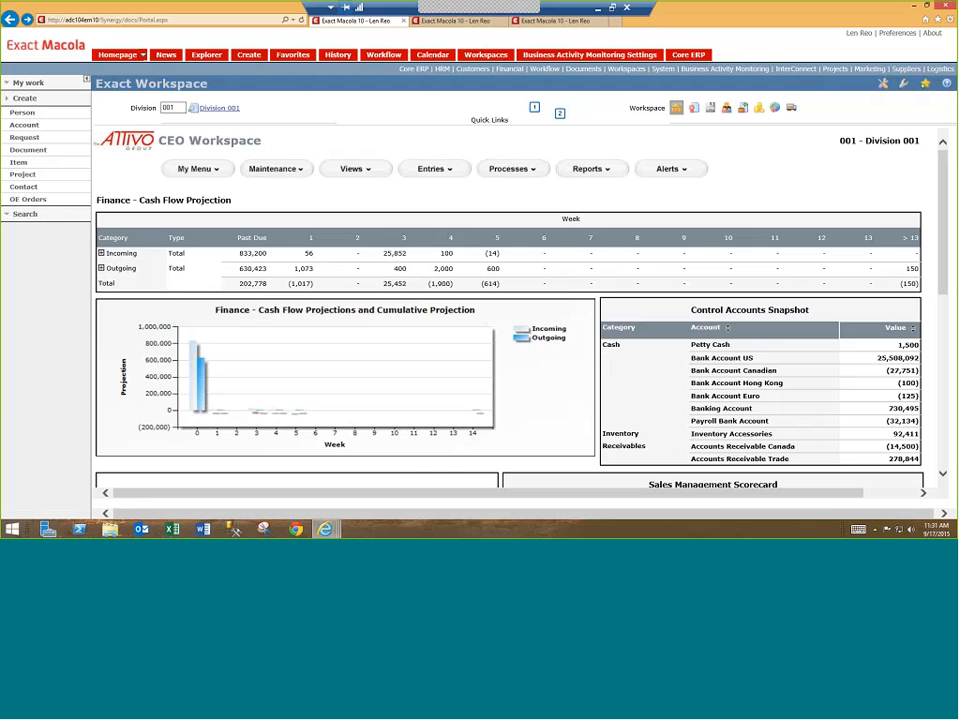
- Review the CEO Workspace's cash flow projection, scorecards, revenue comparison and inventory valuation charts
{"action": "scroll", "coordinate": [336, 343], "scroll_direction": "down", "scroll_amount": 3}
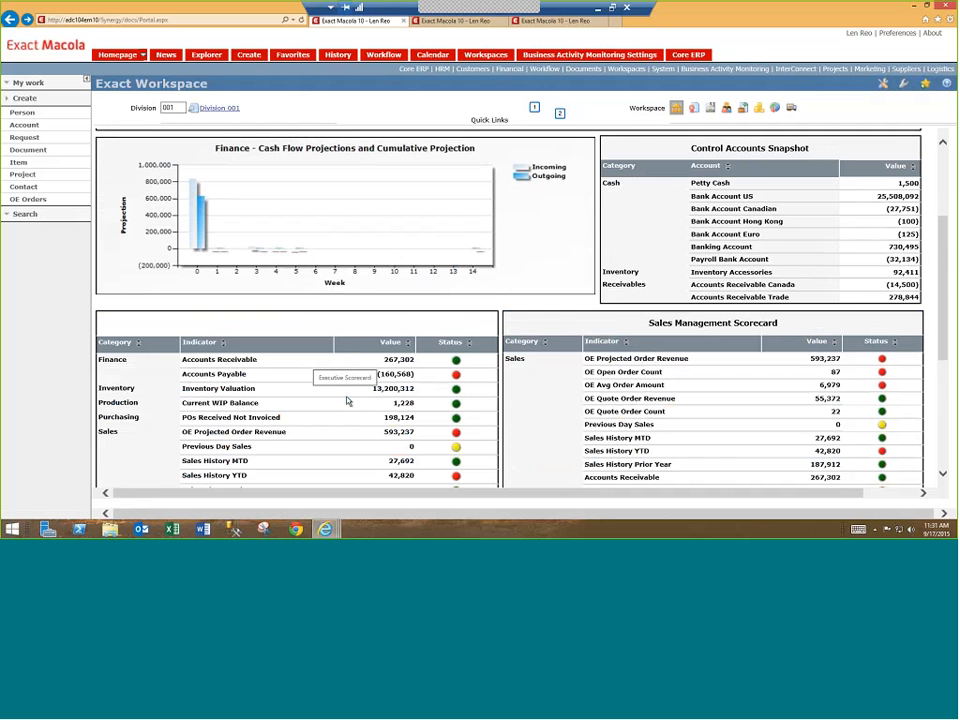
{"action": "scroll", "coordinate": [347, 400], "scroll_direction": "down", "scroll_amount": 3}
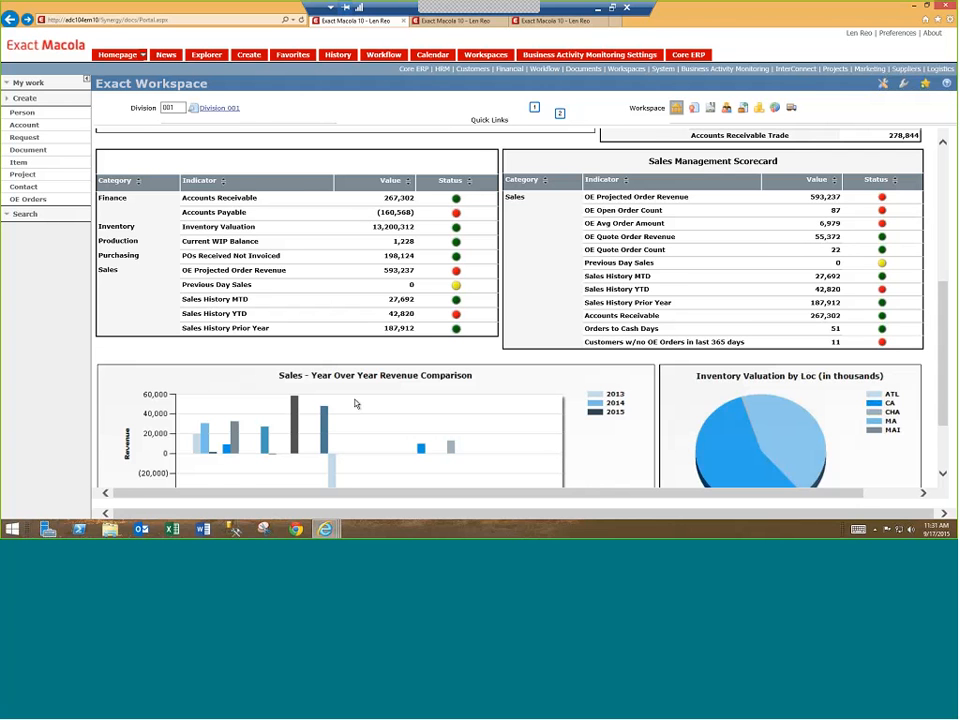
{"action": "scroll", "coordinate": [355, 403], "scroll_direction": "up", "scroll_amount": 5}
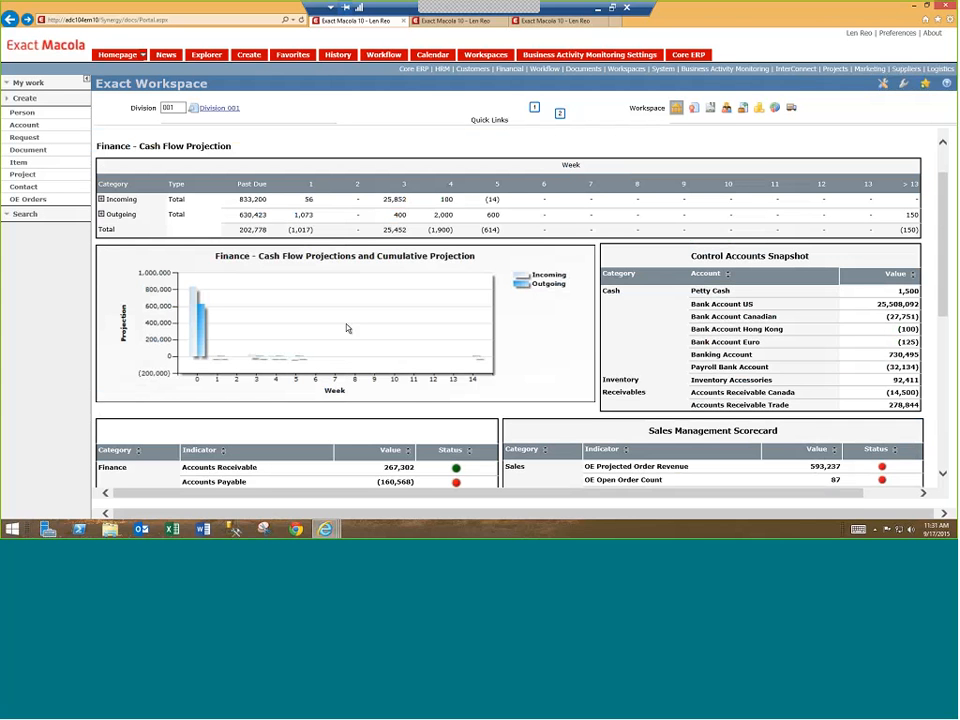
{"action": "scroll", "coordinate": [407, 278], "scroll_direction": "up", "scroll_amount": 1}
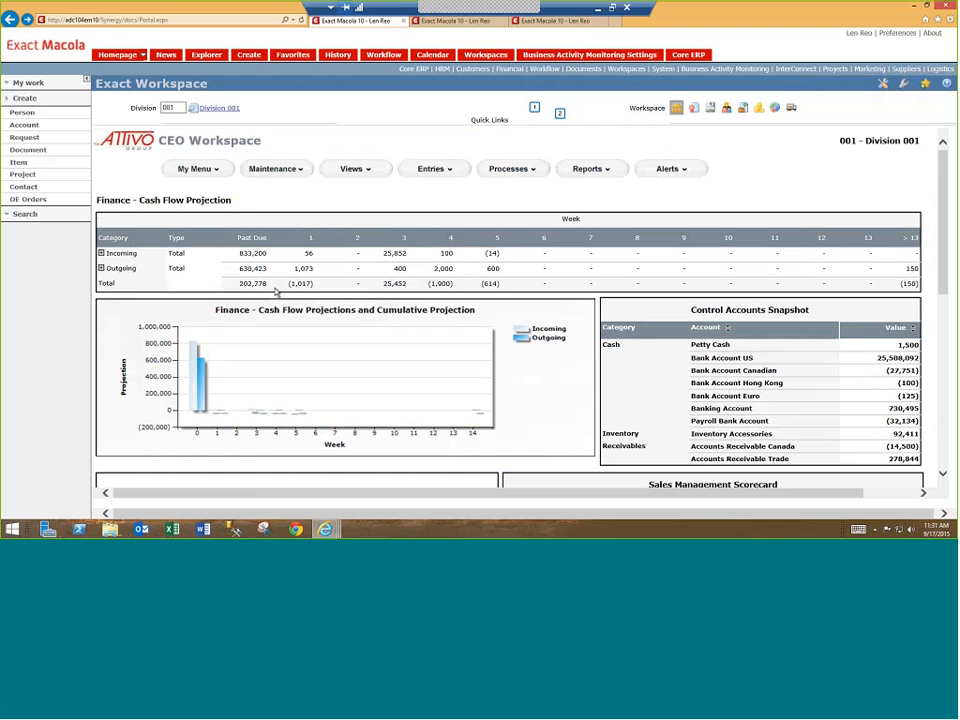
- View the Cash Flow Statement linked to the week 0 bar of the cash flow projections chart and close it
{"action": "mouse_move", "coordinate": [195, 353]}
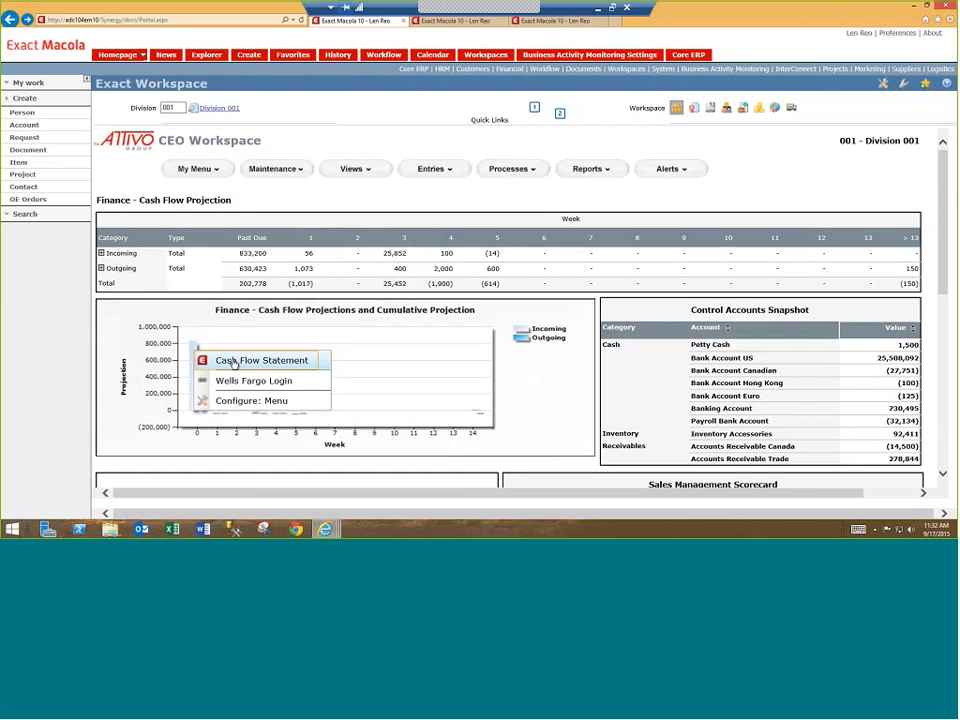
{"action": "left_click", "coordinate": [232, 361]}
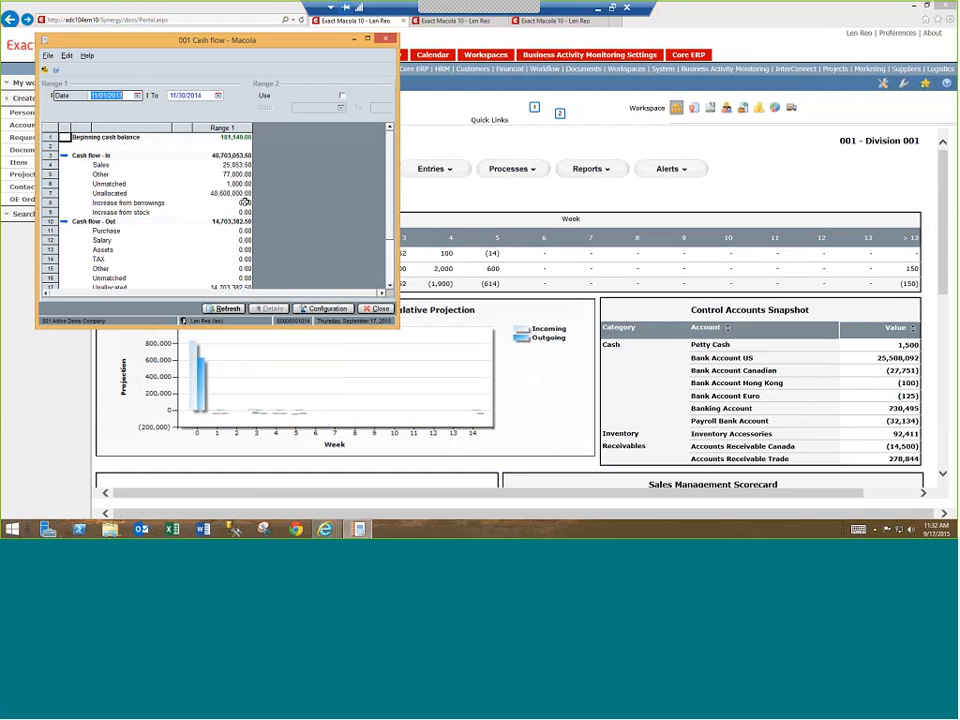
{"action": "left_click", "coordinate": [377, 308]}
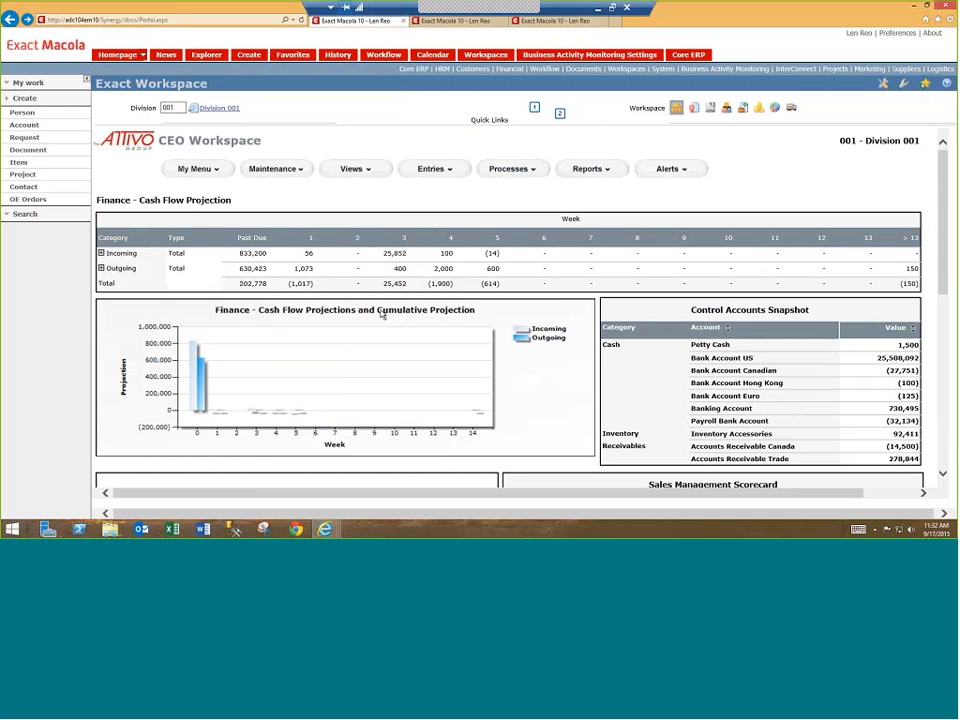
- View the Wells Fargo login page linked to the cash flow projections chart, moving its window fully into view, and close it
{"action": "left_click", "coordinate": [192, 356]}
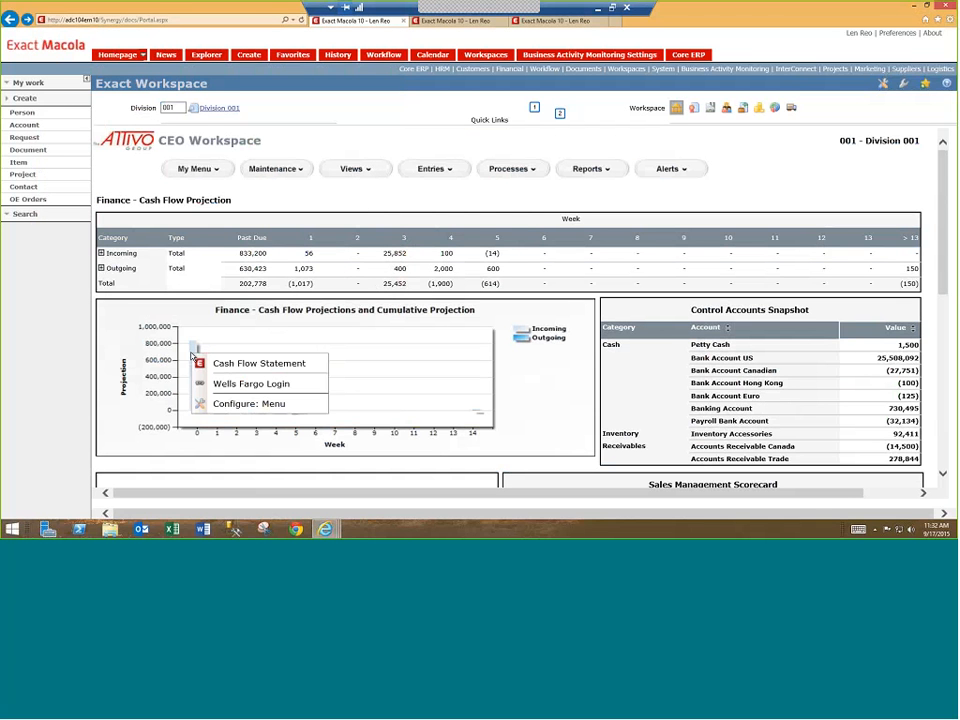
{"action": "left_click", "coordinate": [228, 386]}
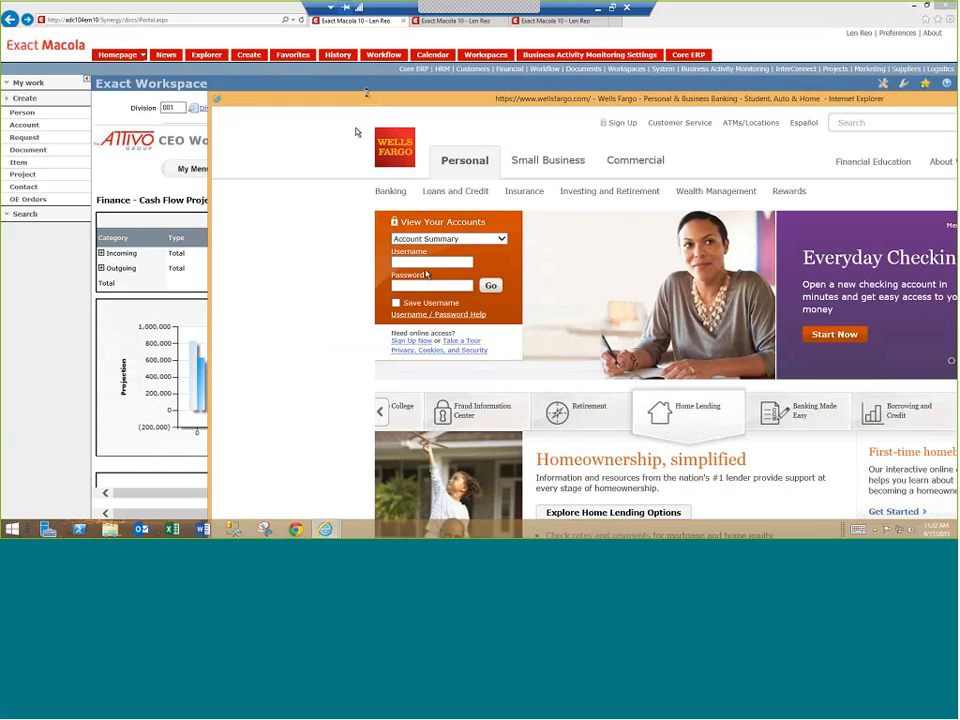
{"action": "left_click_drag", "start_coordinate": [366, 92], "coordinate": [135, 99]}
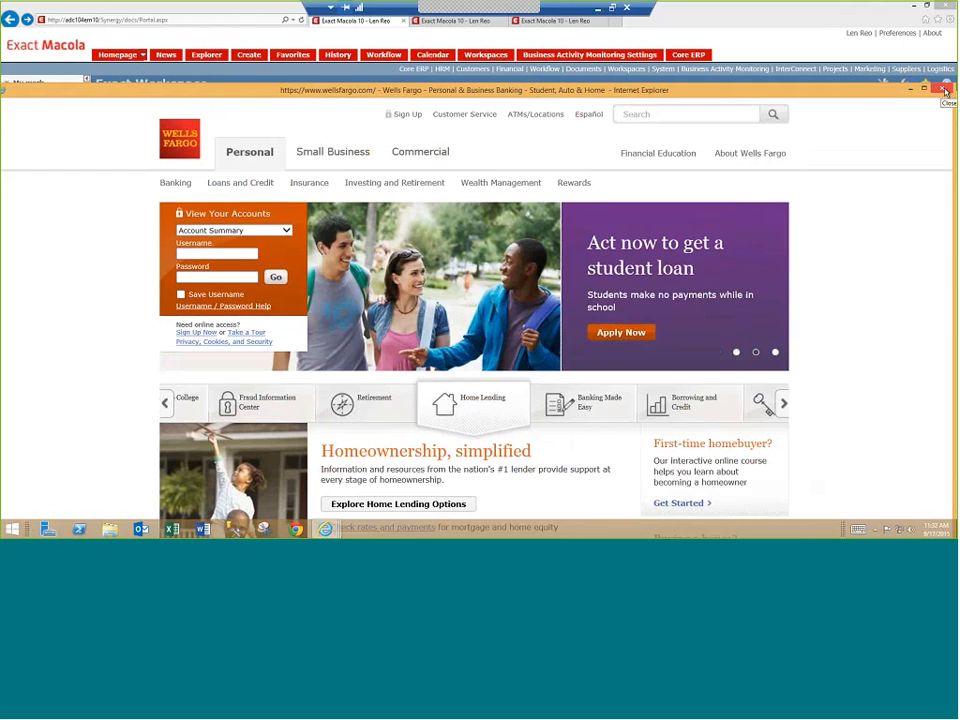
{"action": "left_click", "coordinate": [946, 91]}
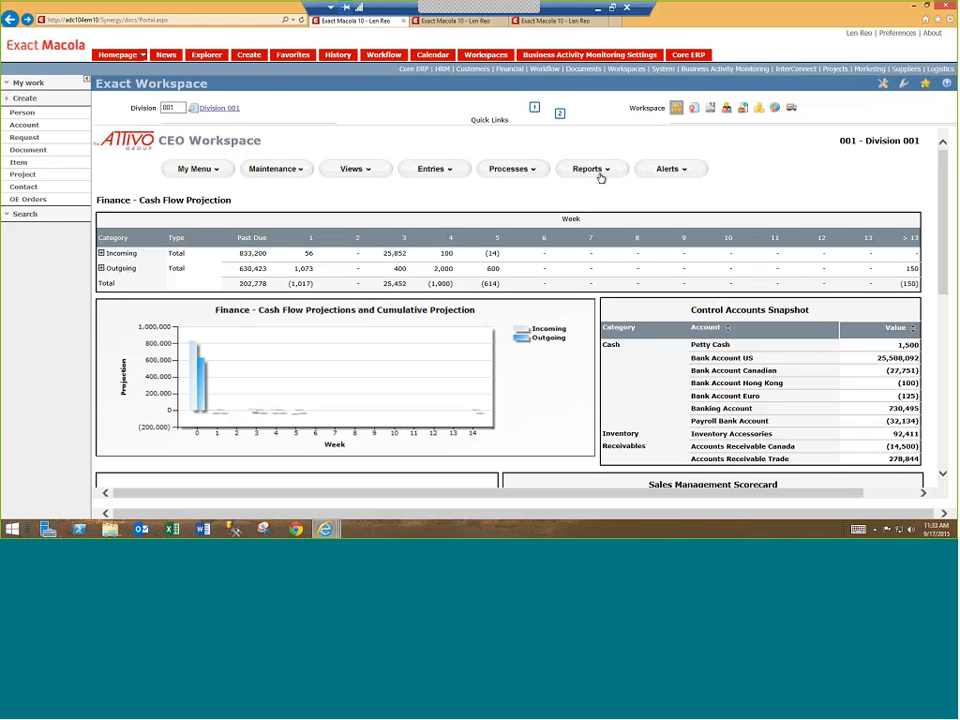
- Open the training guide attached to the Maintain Resources maintenance option of the CEO Workspace
{"action": "left_click", "coordinate": [300, 170]}
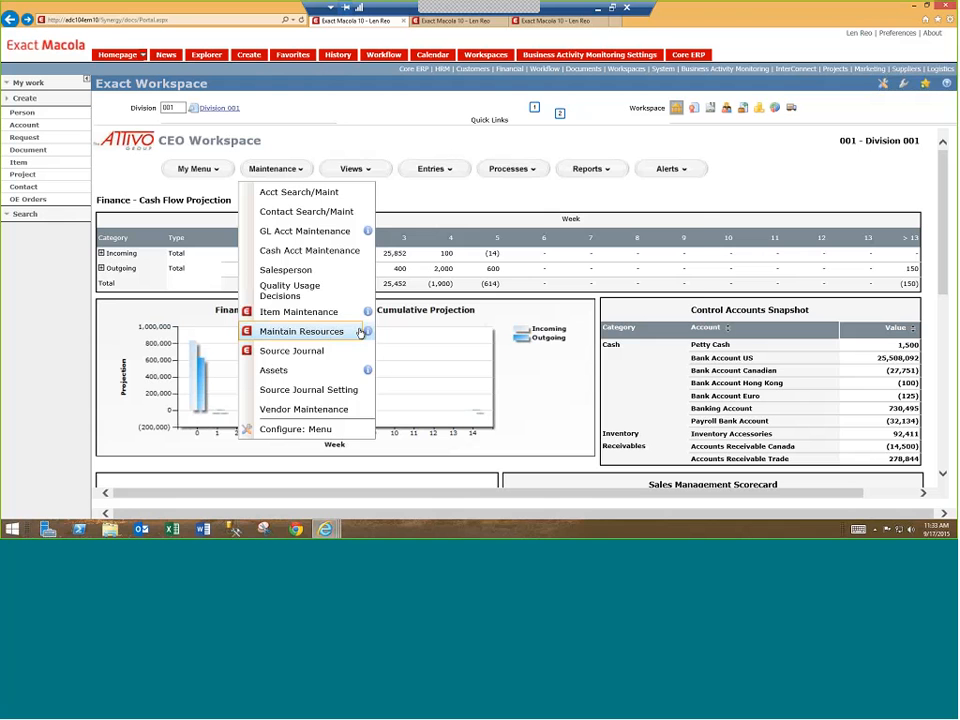
{"action": "mouse_move", "coordinate": [366, 334]}
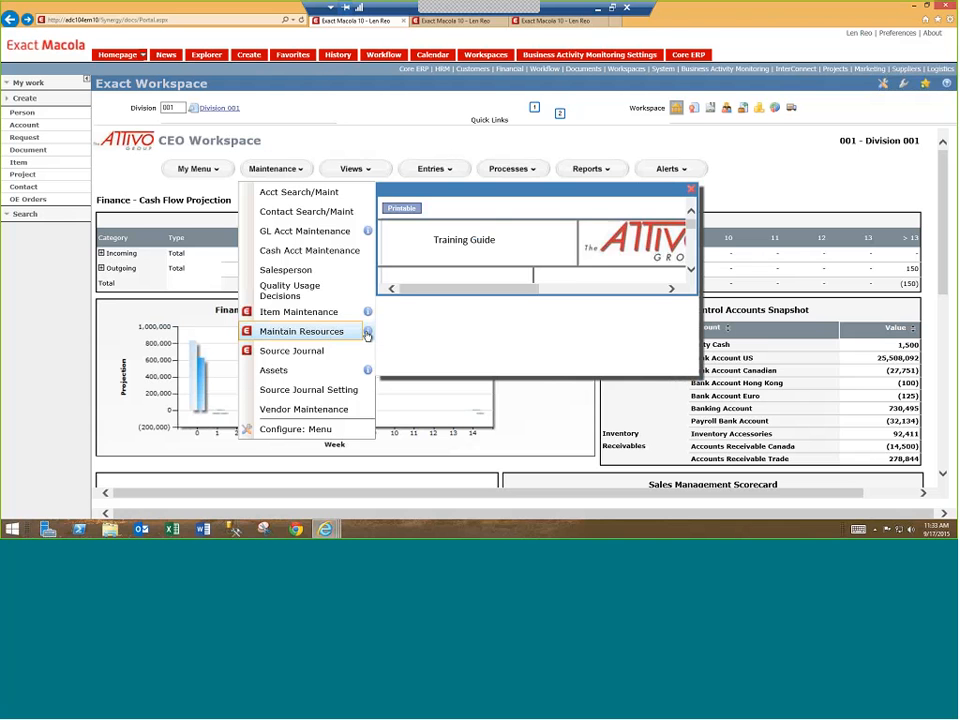
{"action": "left_click", "coordinate": [431, 341]}
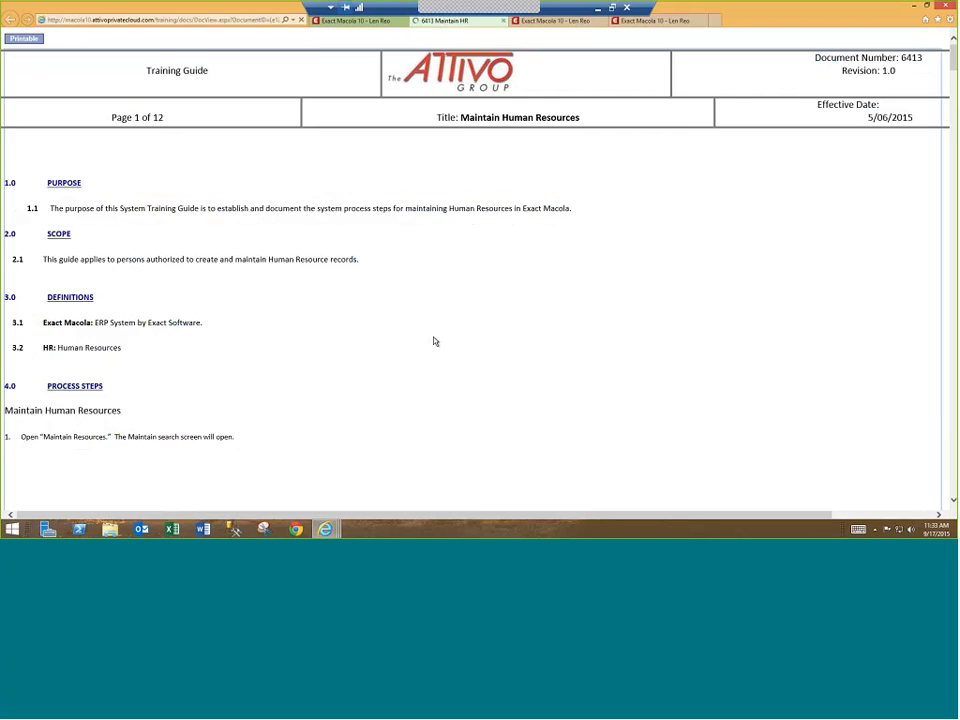
- Skim the process steps and General tab instructions of the Maintain Human Resources training guide, and close the guide
{"action": "scroll", "coordinate": [434, 342], "scroll_direction": "down", "scroll_amount": 3}
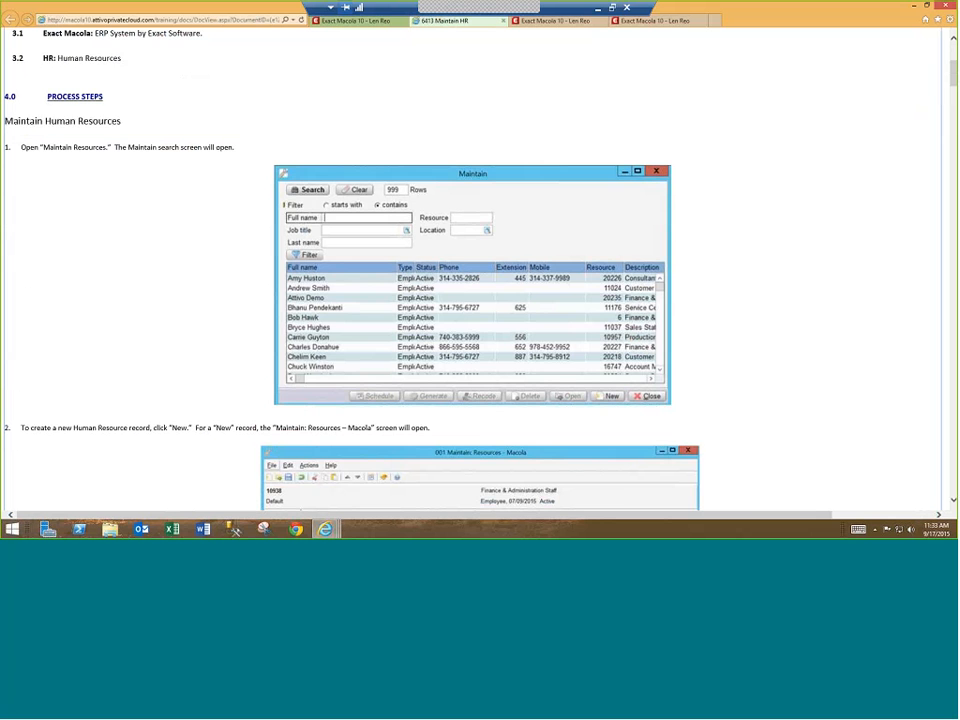
{"action": "scroll", "coordinate": [168, 257], "scroll_direction": "down", "scroll_amount": 1}
{"action": "scroll", "coordinate": [170, 290], "scroll_direction": "down", "scroll_amount": 5}
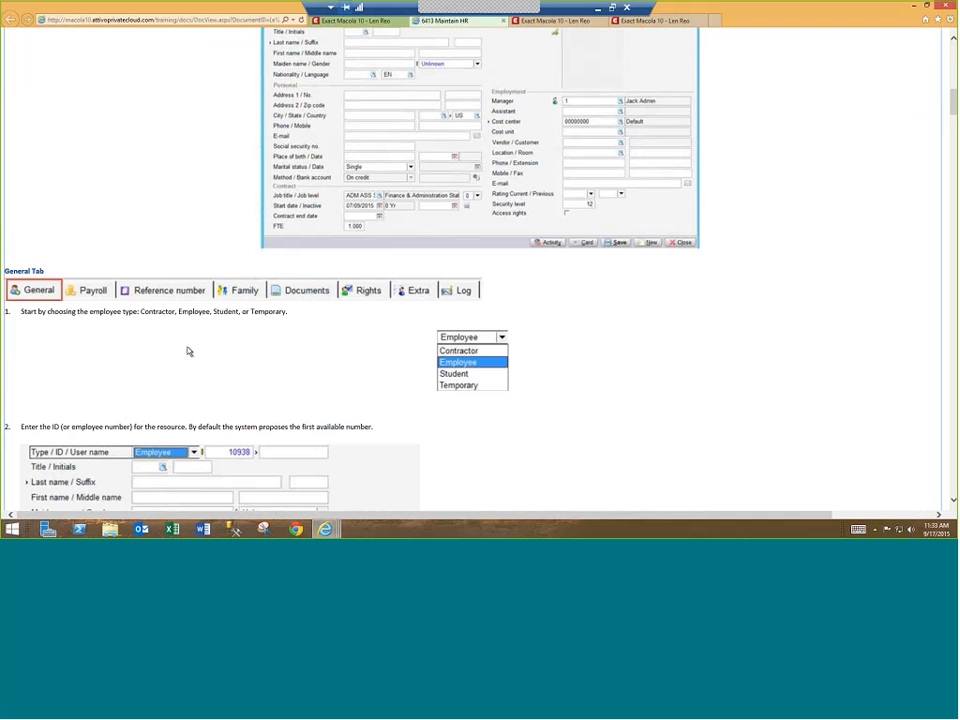
{"action": "scroll", "coordinate": [186, 350], "scroll_direction": "up", "scroll_amount": 2}
{"action": "scroll", "coordinate": [187, 351], "scroll_direction": "up", "scroll_amount": 5}
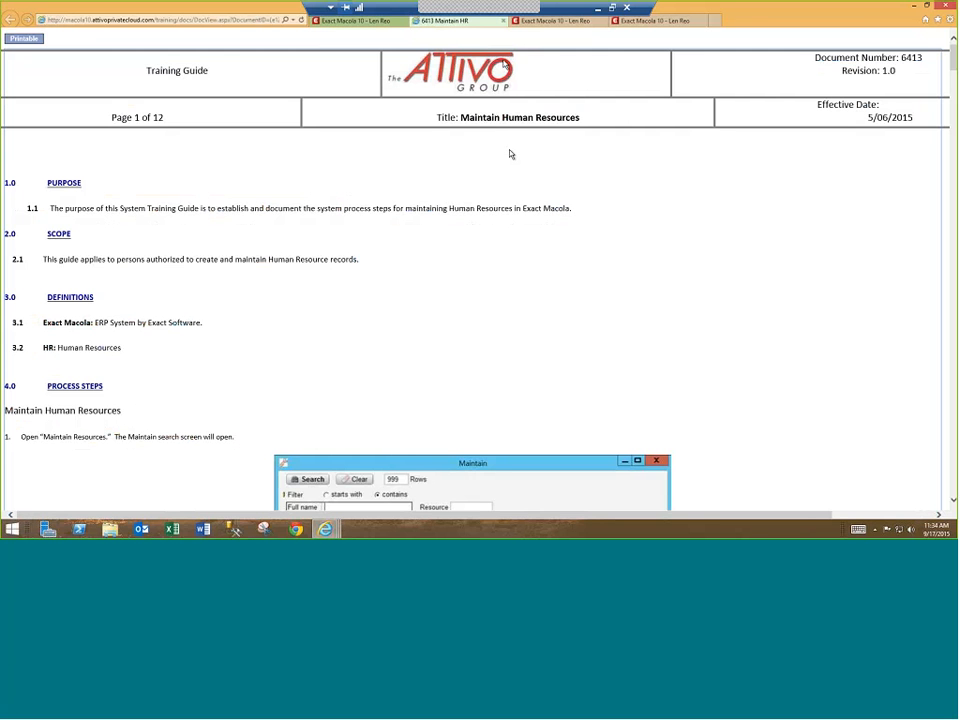
{"action": "left_click", "coordinate": [505, 23]}
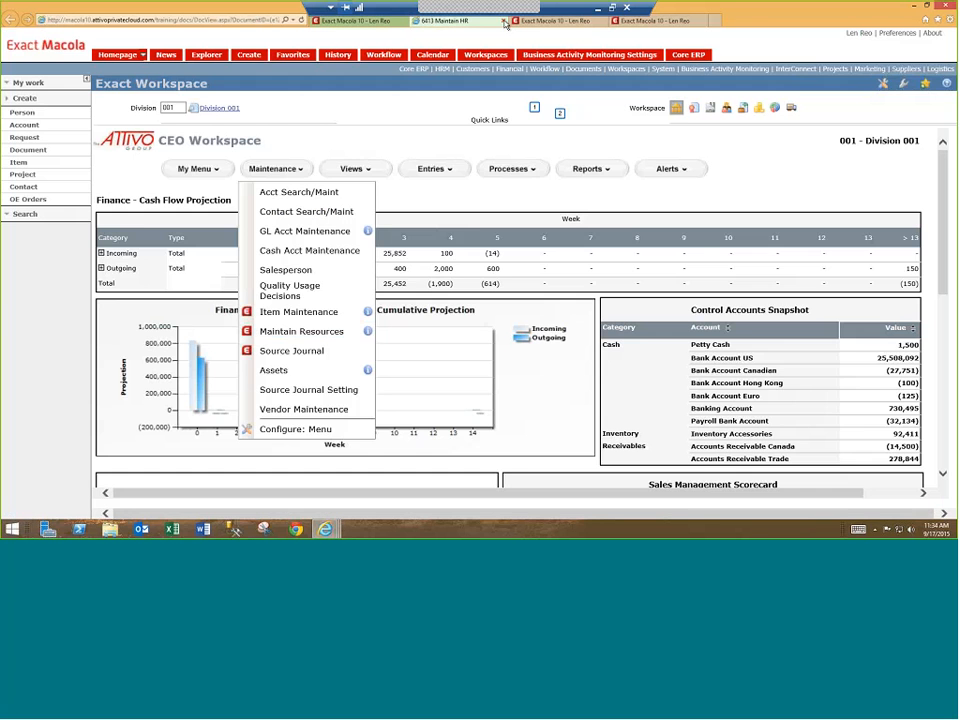
{"action": "left_click", "coordinate": [505, 22]}
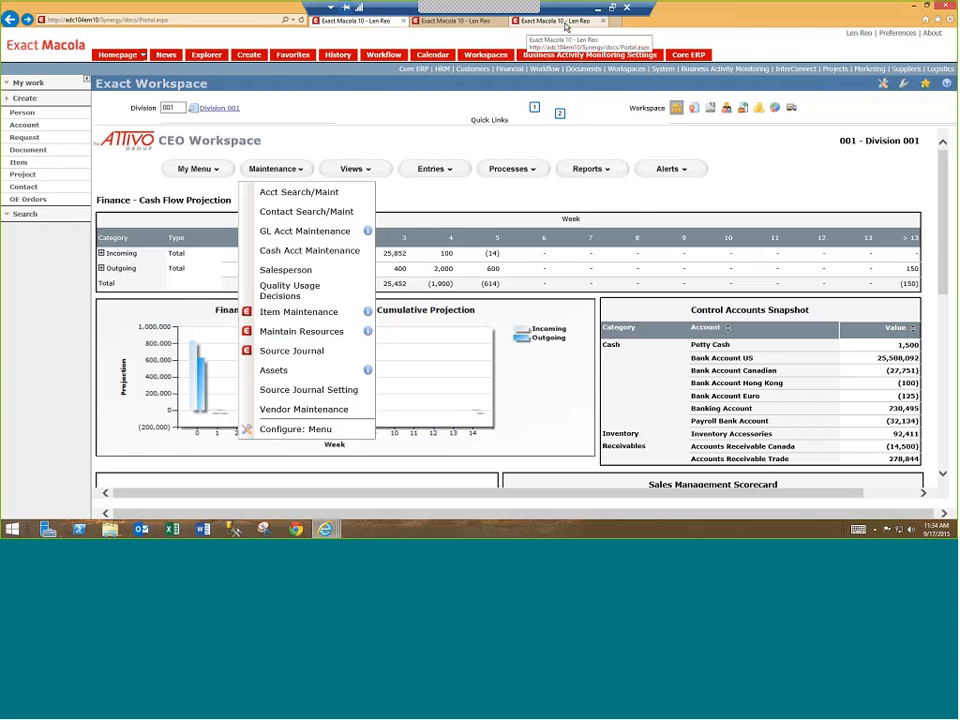
- Switch to the Exact Synergy Enterprise portal and list the training guides for 3001 Inventory Management / BOM in the Document Explorer
{"action": "left_click", "coordinate": [599, 10]}
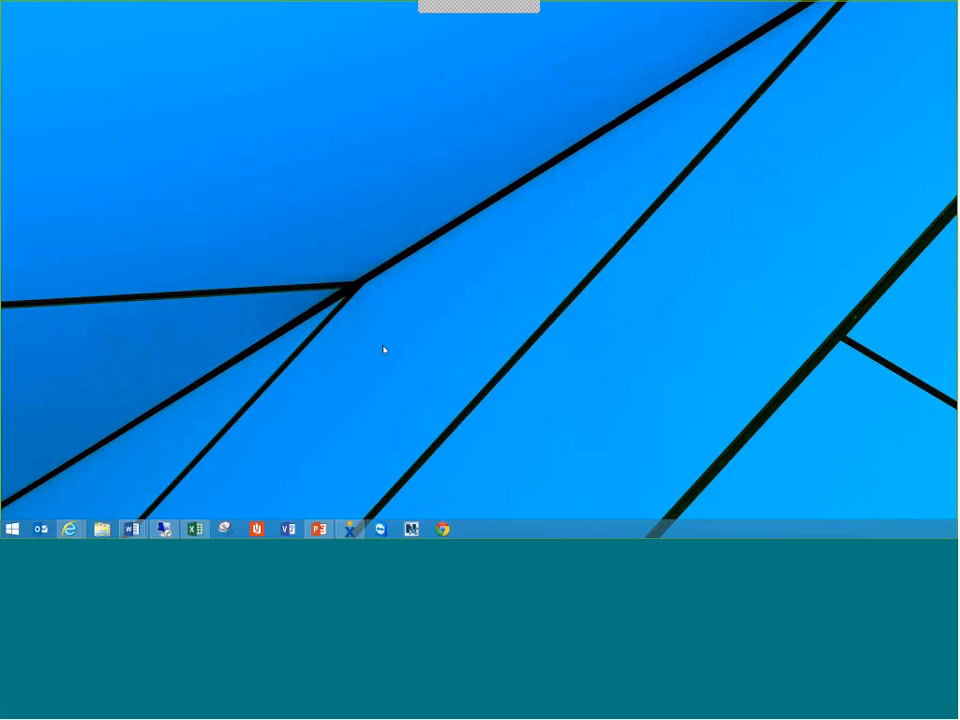
{"action": "mouse_move", "coordinate": [72, 530]}
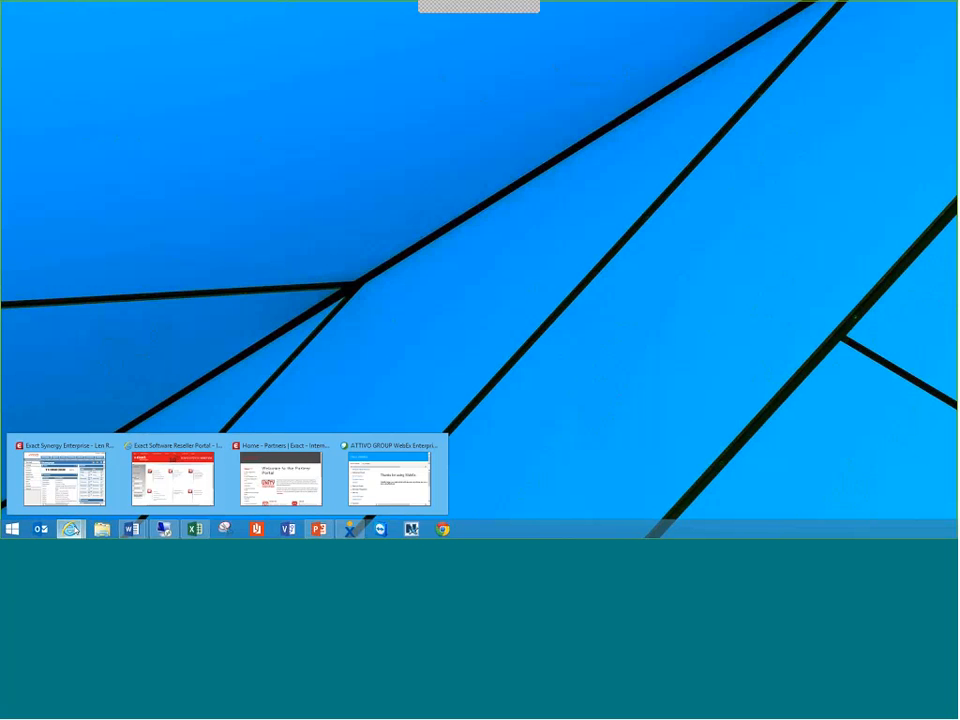
{"action": "left_click", "coordinate": [64, 478]}
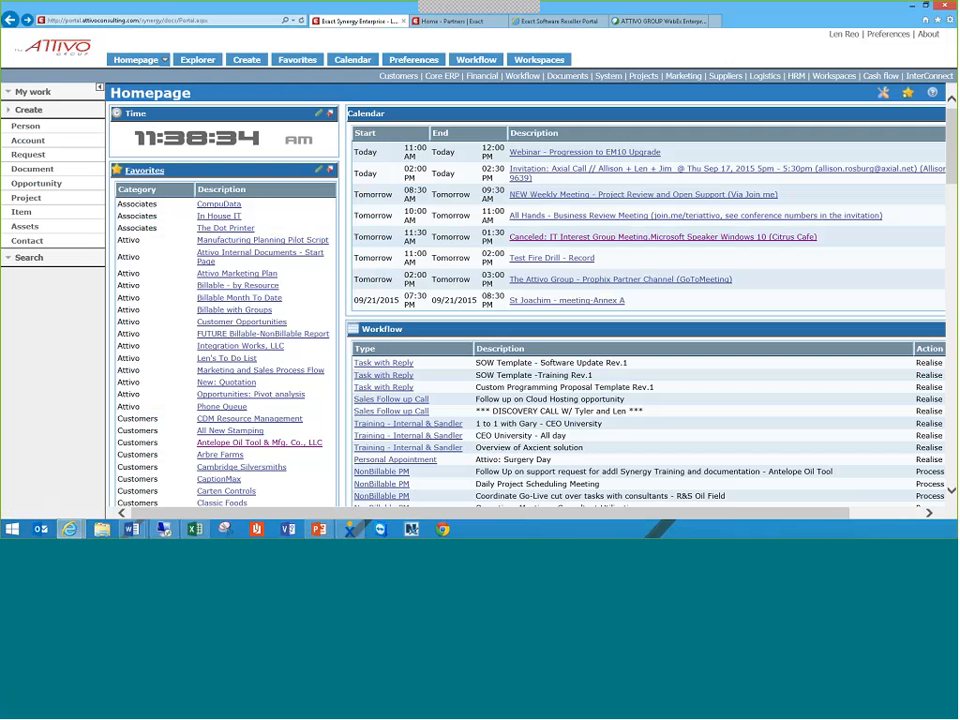
{"action": "left_click", "coordinate": [203, 64]}
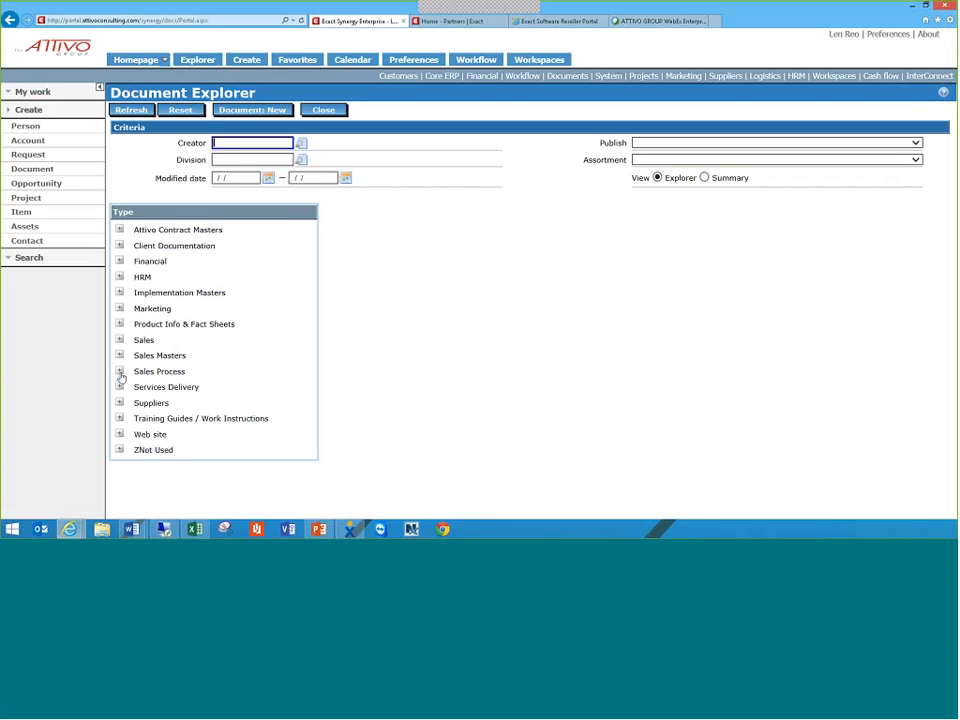
{"action": "left_click", "coordinate": [119, 419]}
{"action": "scroll", "coordinate": [318, 393], "scroll_direction": "down", "scroll_amount": 5}
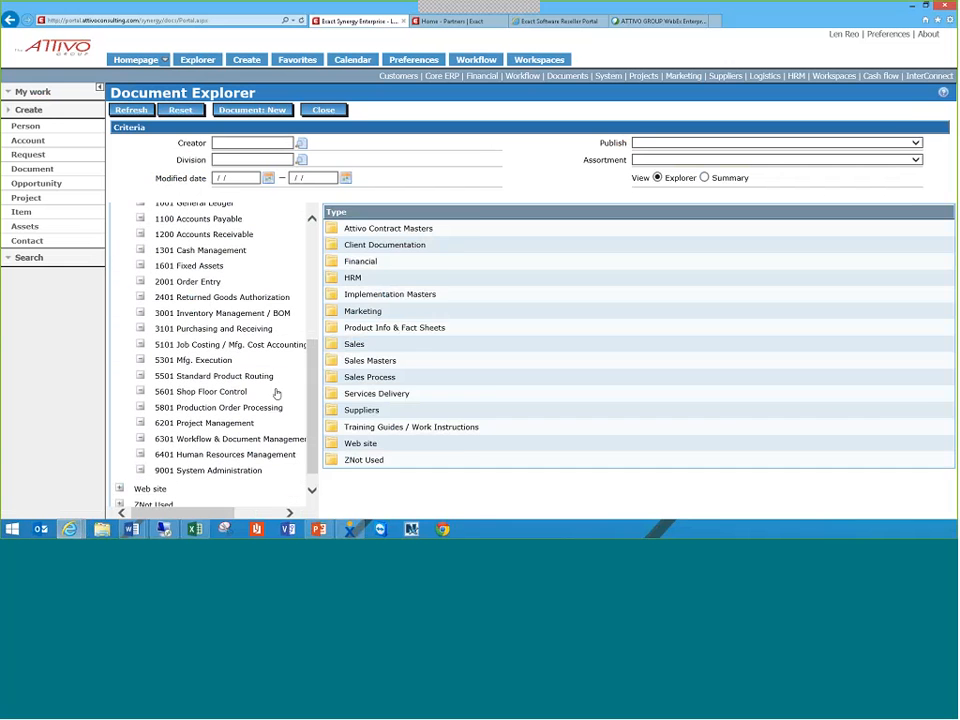
{"action": "left_click", "coordinate": [217, 313]}
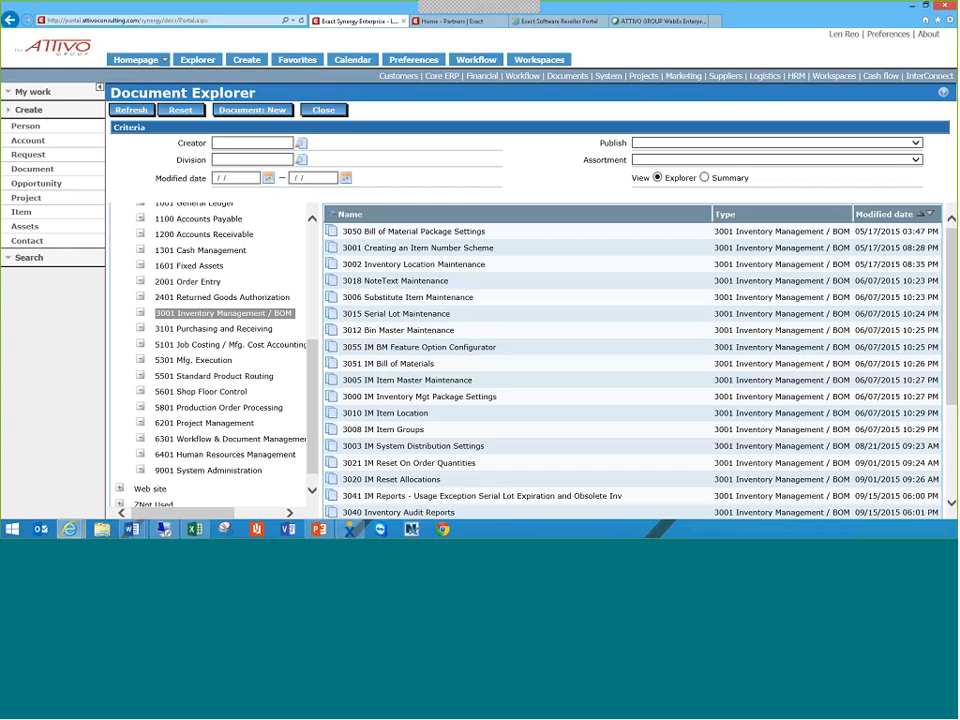
- Return to the Exact Macola CEO Workspace, view its Using Multi-Level Item View training video and close it
{"action": "left_click", "coordinate": [912, 4]}
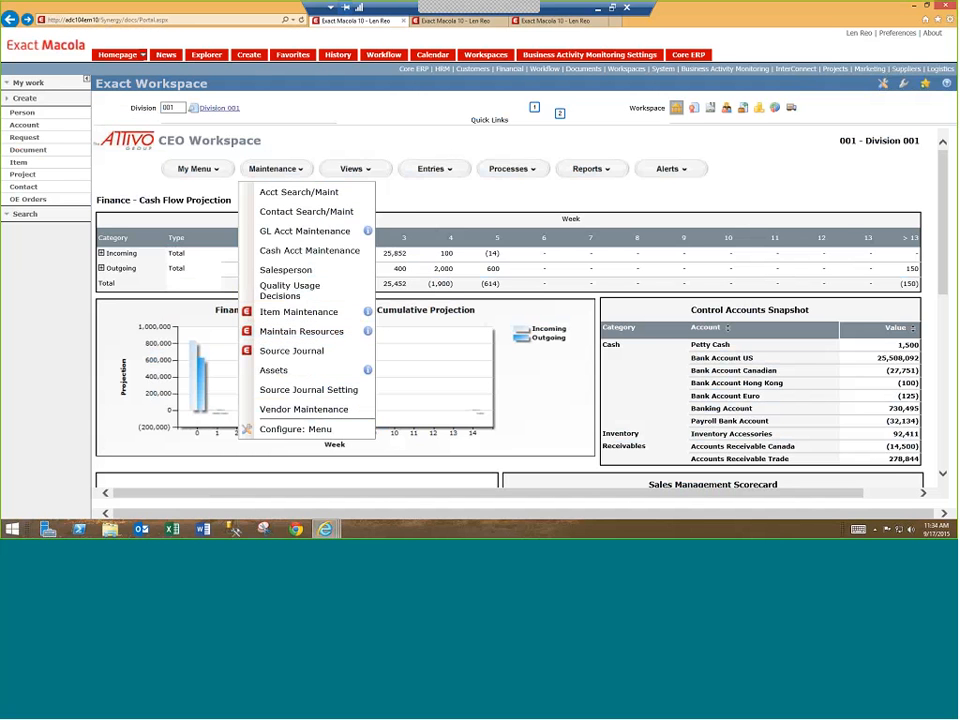
{"action": "left_click", "coordinate": [216, 170]}
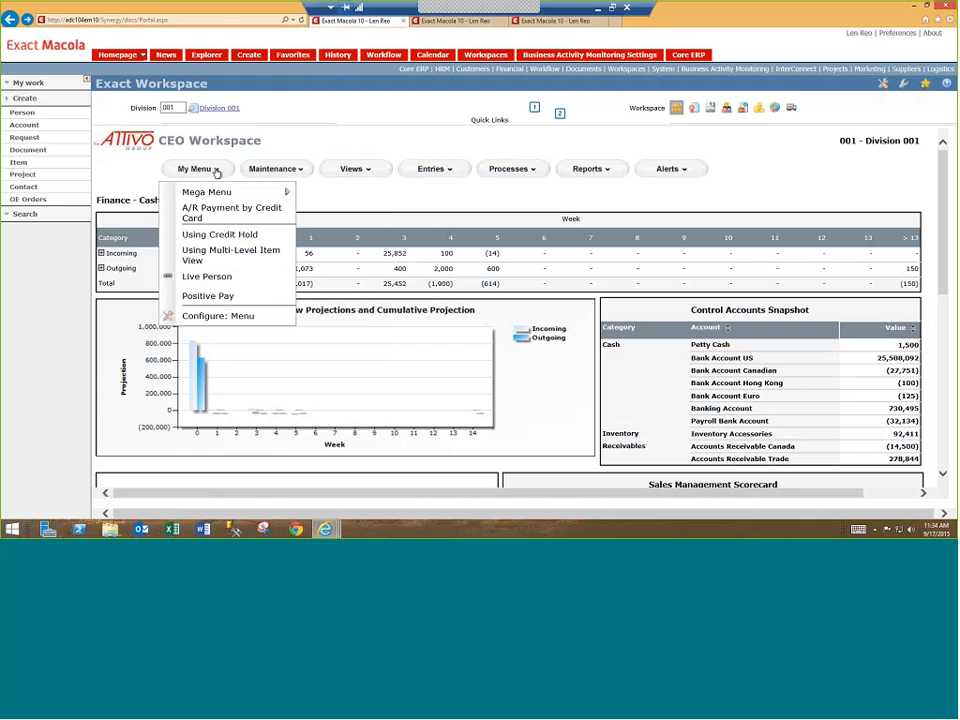
{"action": "left_click", "coordinate": [222, 255]}
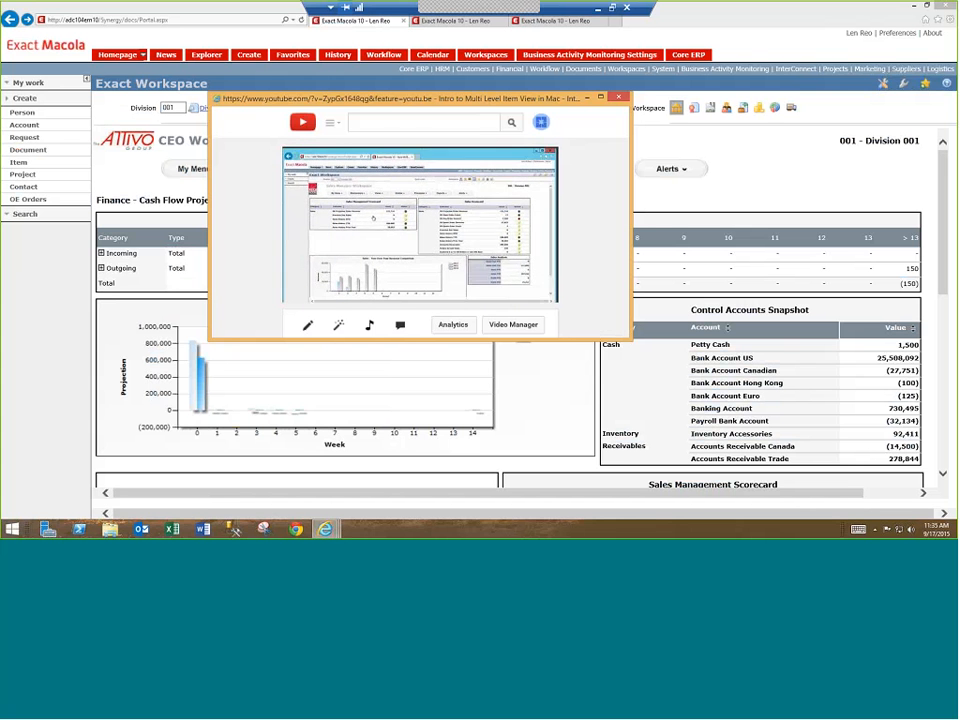
{"action": "left_click", "coordinate": [619, 97]}
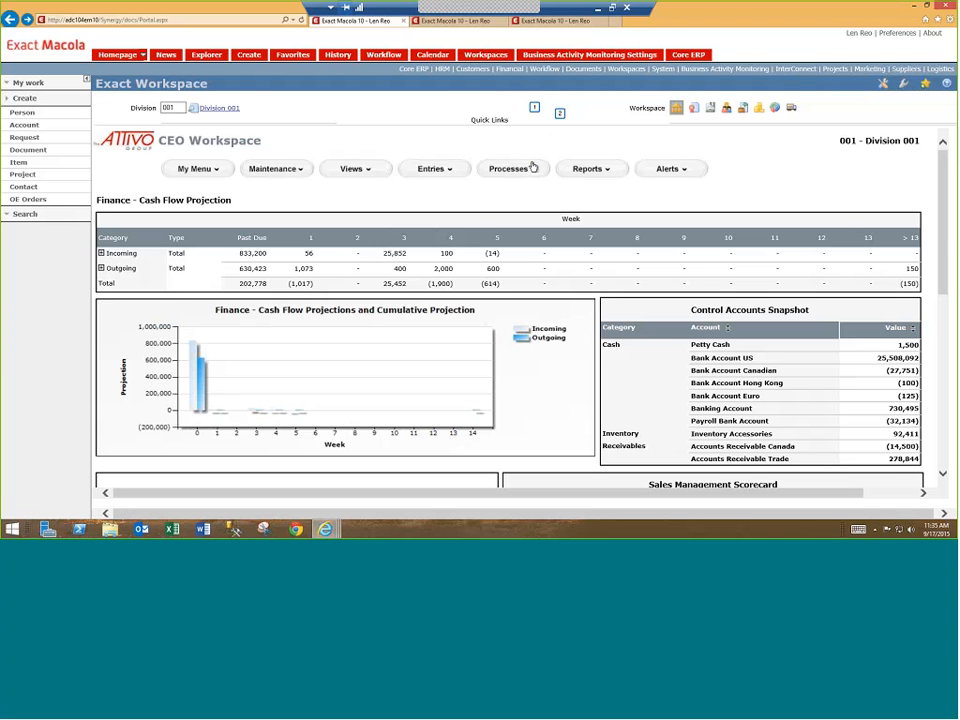
- Show the workspace's entry options, and review the Order Entry functions on the Core ERP page
{"action": "left_click", "coordinate": [452, 175]}
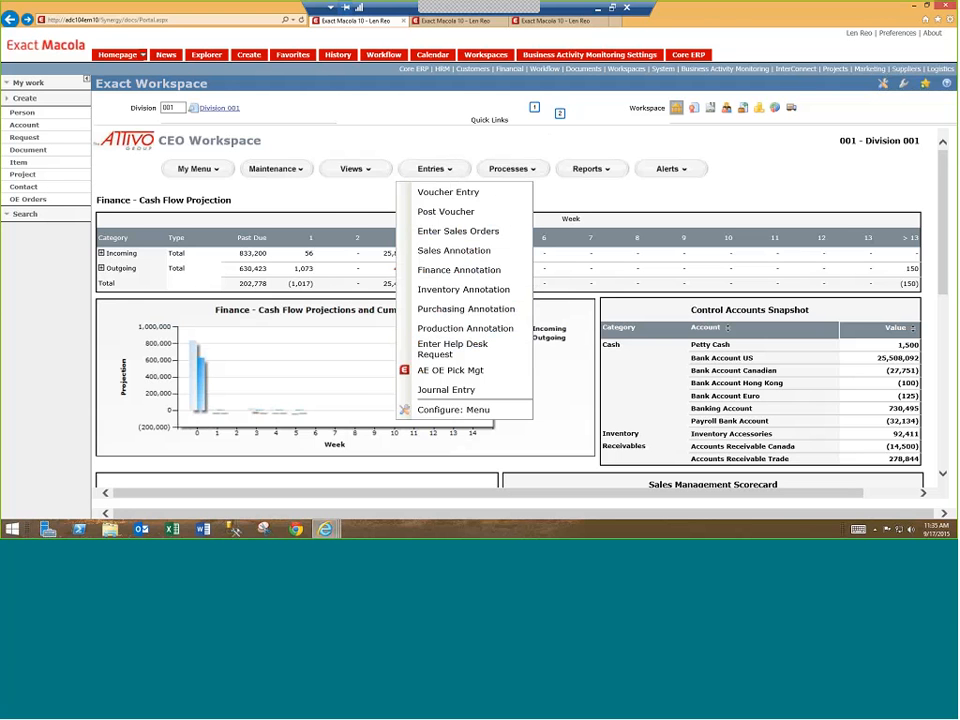
{"action": "left_click", "coordinate": [548, 21]}
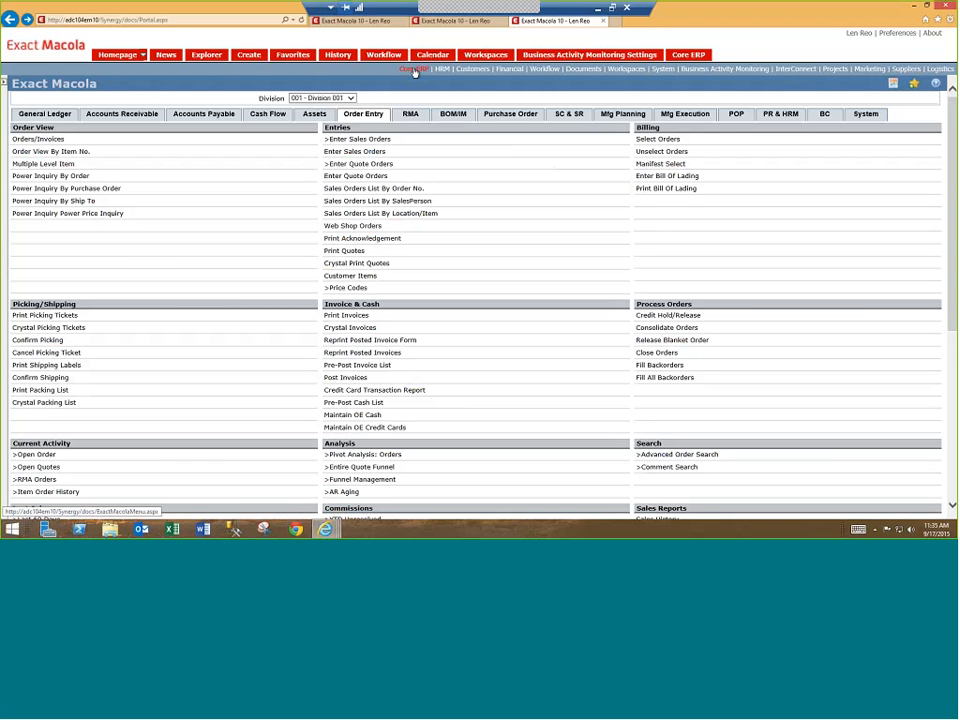
{"action": "scroll", "coordinate": [501, 216], "scroll_direction": "down", "scroll_amount": 3}
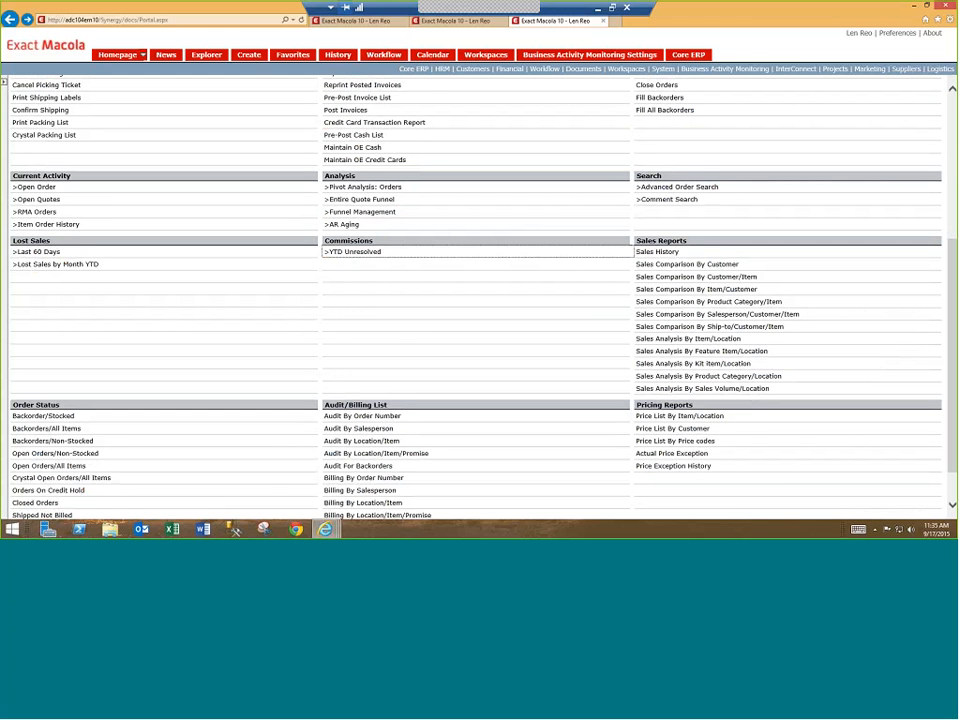
{"action": "scroll", "coordinate": [456, 404], "scroll_direction": "up", "scroll_amount": 3}
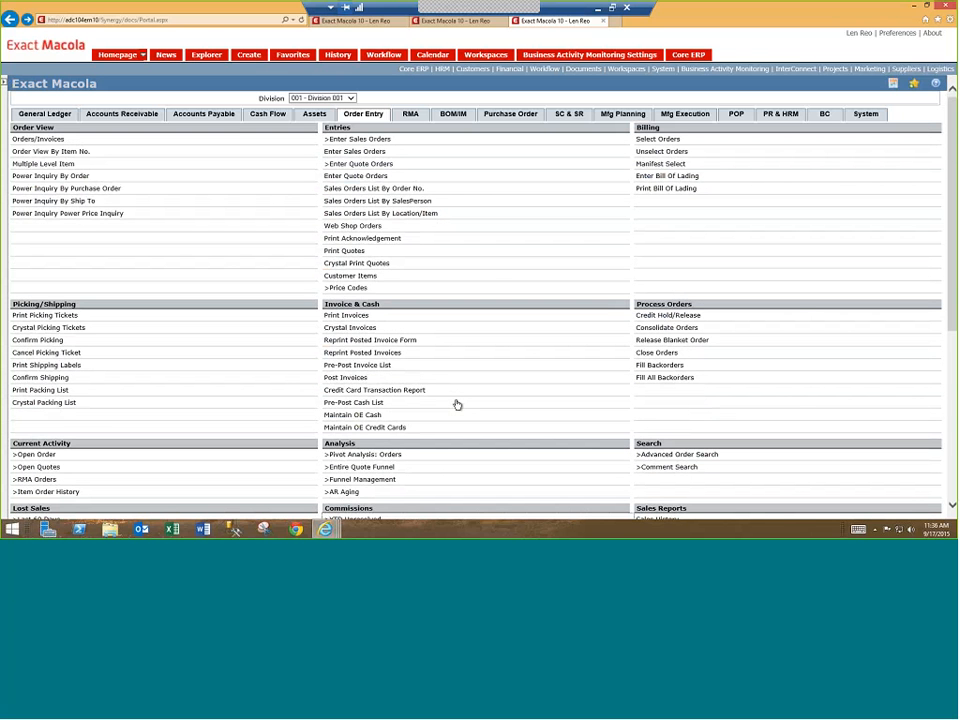
- Review the System functions on the Core ERP page, from company settings to the distribution and manufacturing groups
{"action": "left_click", "coordinate": [866, 115]}
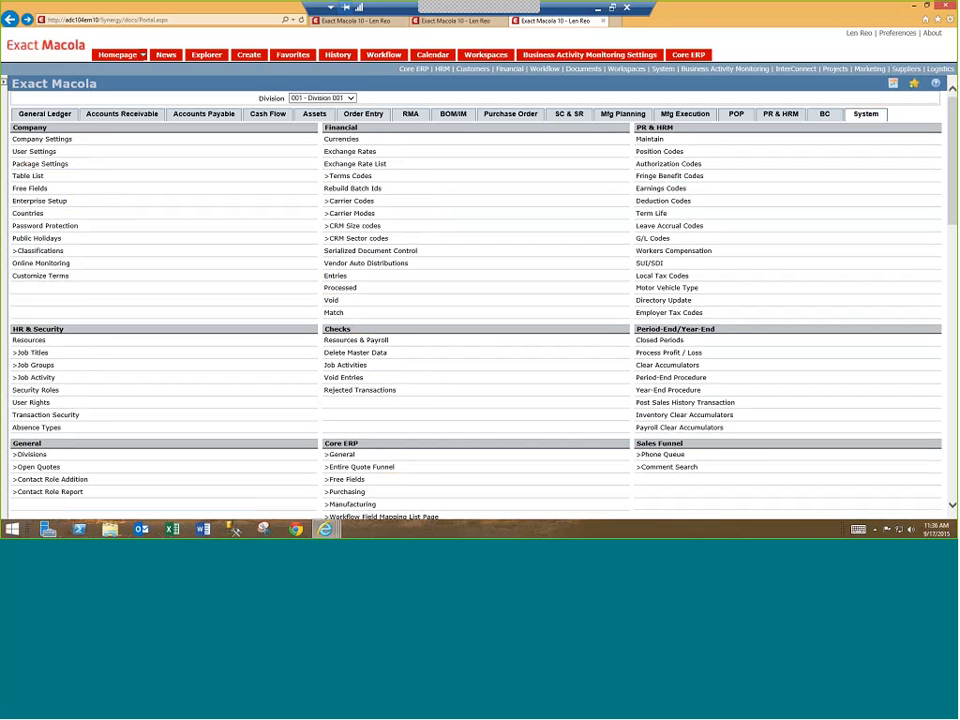
{"action": "scroll", "coordinate": [843, 266], "scroll_direction": "down", "scroll_amount": 3}
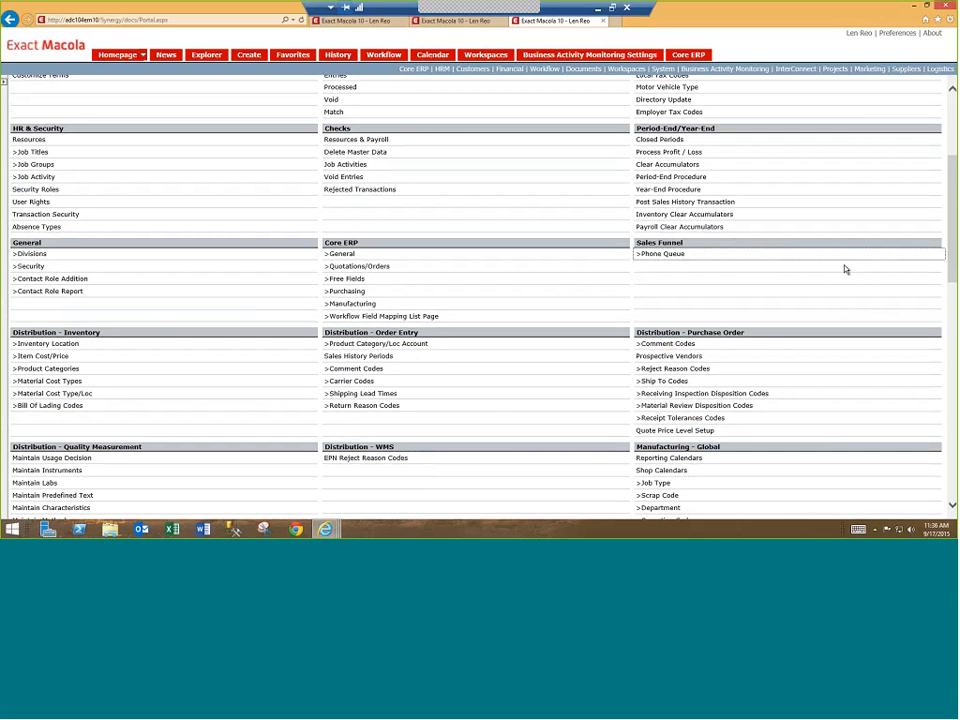
{"action": "scroll", "coordinate": [845, 269], "scroll_direction": "up", "scroll_amount": 5}
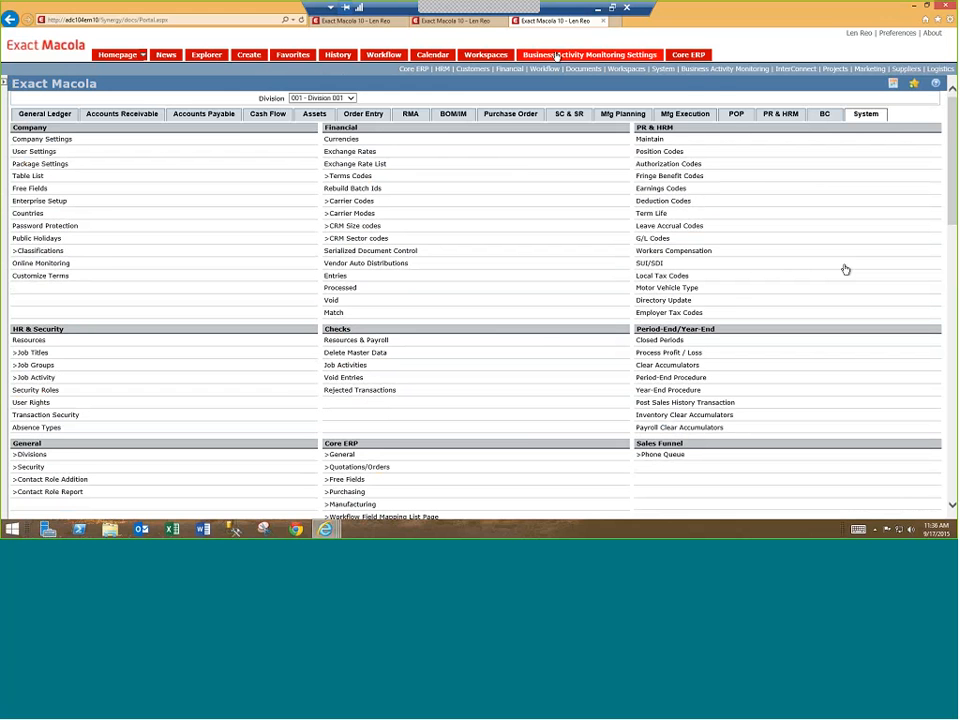
- Switch to the IT Workspace and review its backup, ASIMPORT message, largest table, database size and active user panels
{"action": "left_click", "coordinate": [481, 22]}
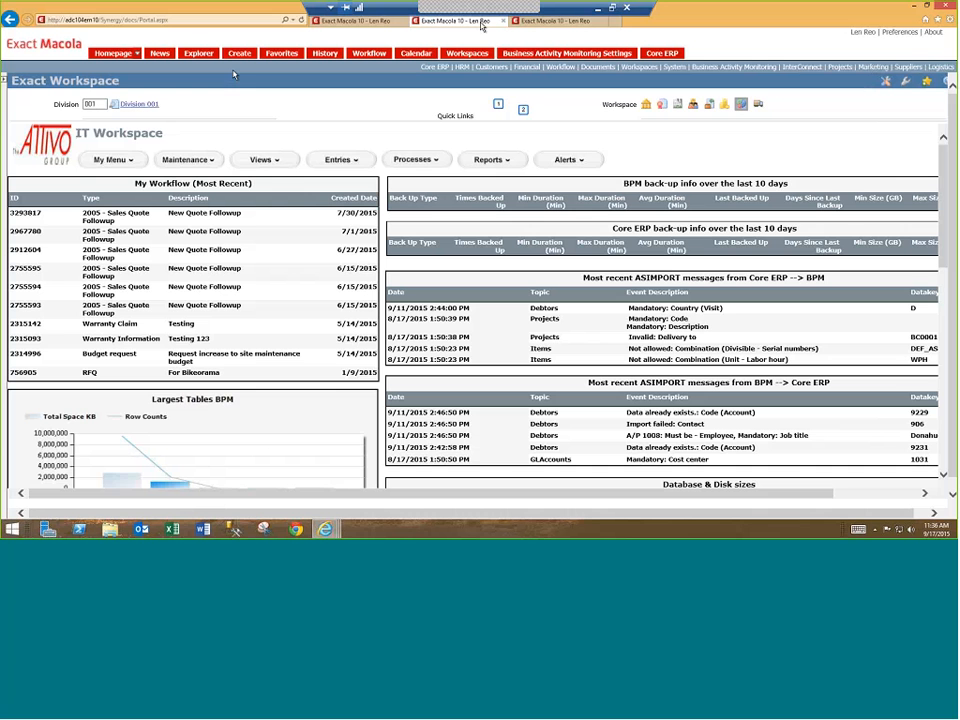
{"action": "scroll", "coordinate": [249, 249], "scroll_direction": "down", "scroll_amount": 2}
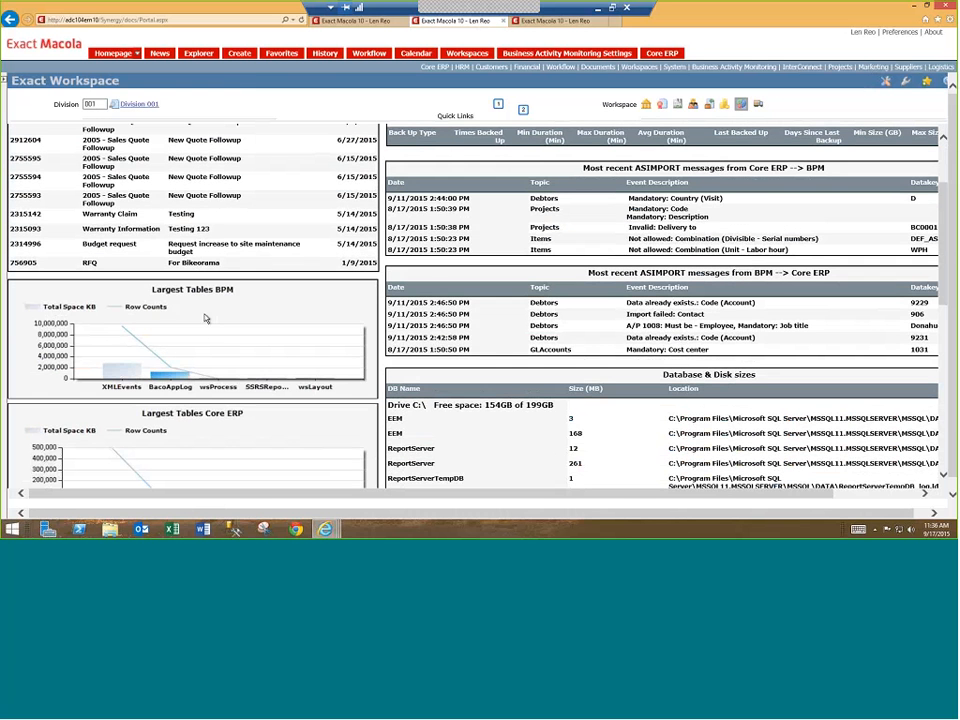
{"action": "scroll", "coordinate": [229, 340], "scroll_direction": "down", "scroll_amount": 3}
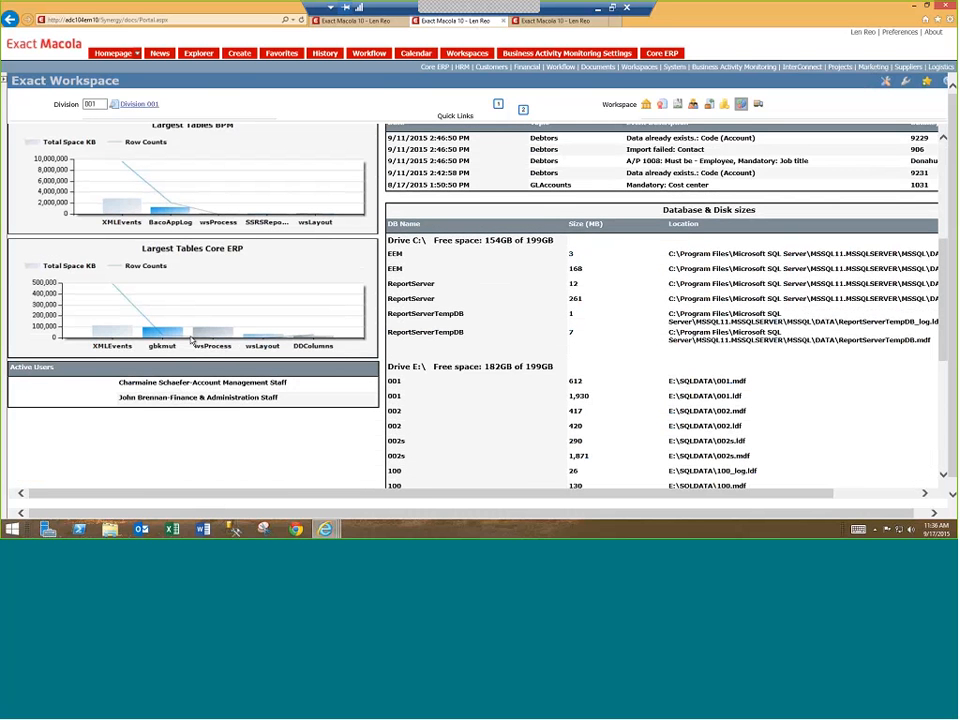
{"action": "scroll", "coordinate": [192, 340], "scroll_direction": "down", "scroll_amount": 1}
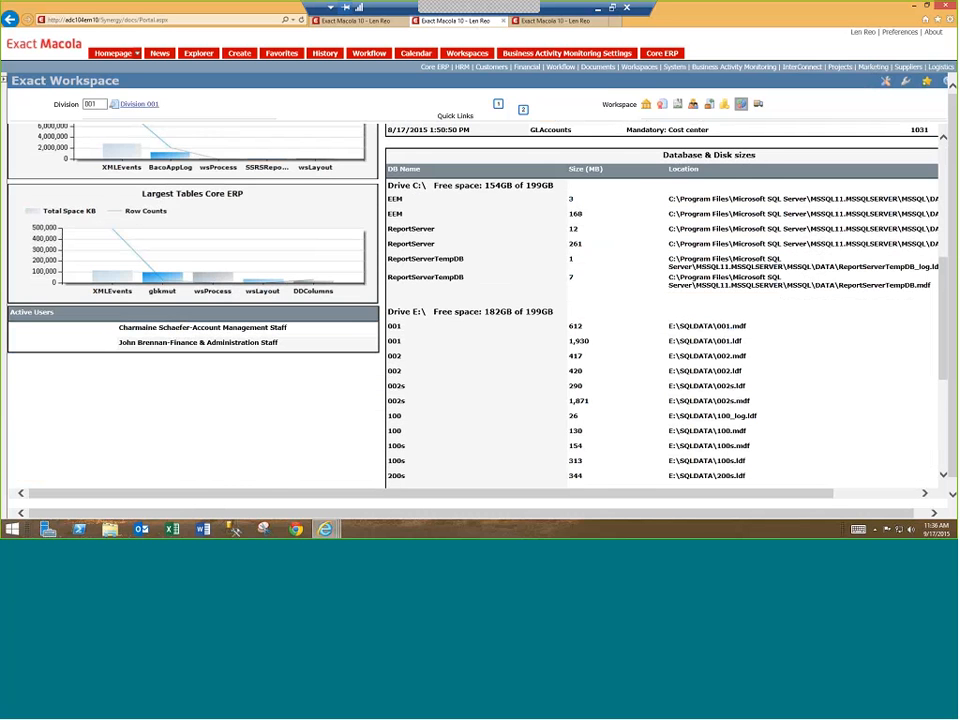
{"action": "scroll", "coordinate": [290, 240], "scroll_direction": "up", "scroll_amount": 3}
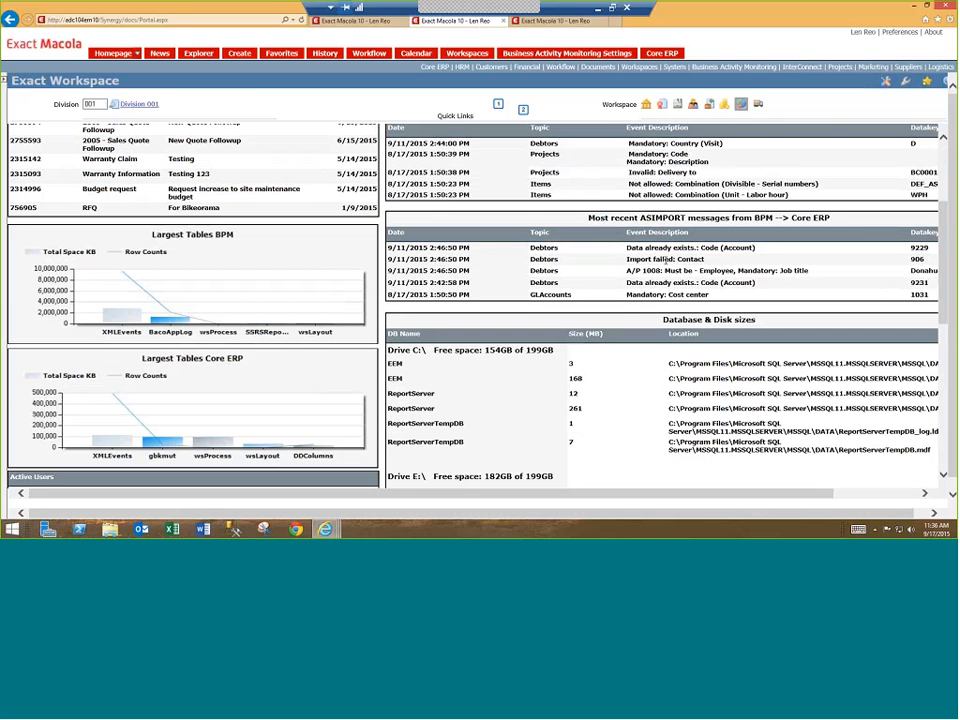
{"action": "scroll", "coordinate": [600, 400], "scroll_direction": "up", "scroll_amount": 3}
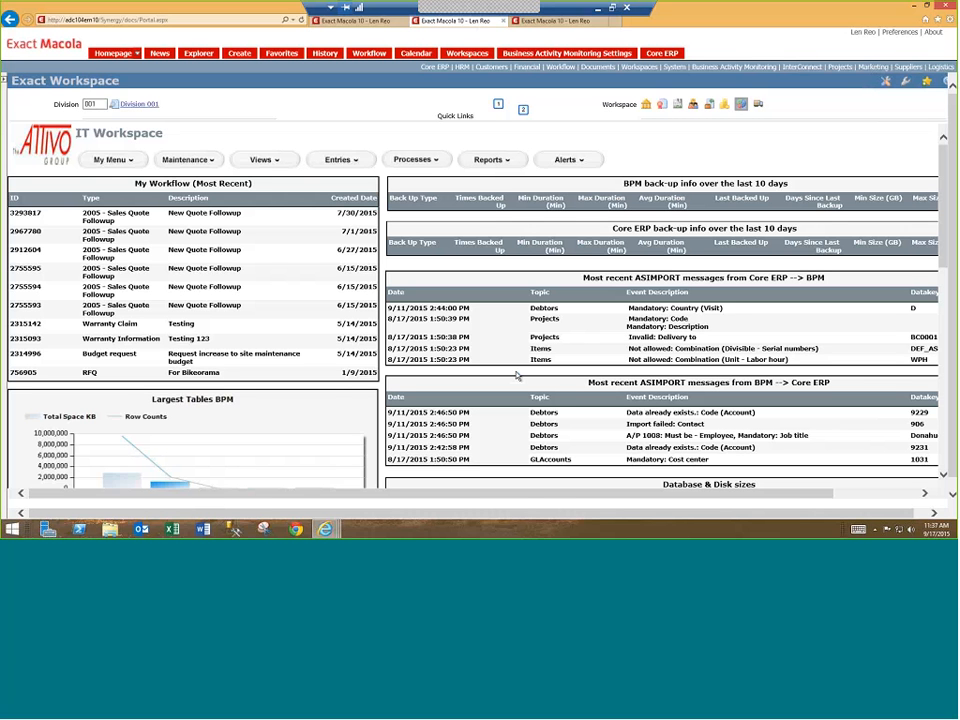
- View the Maintain Users list from the IT Workspace's maintenance options and close it
{"action": "left_click", "coordinate": [206, 162]}
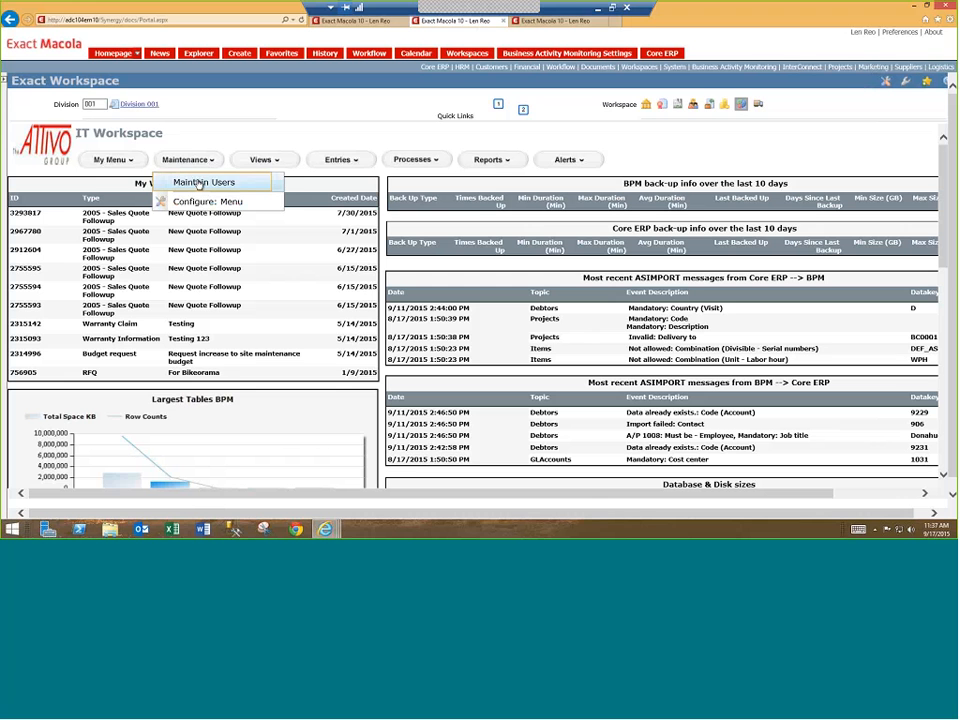
{"action": "left_click", "coordinate": [199, 184]}
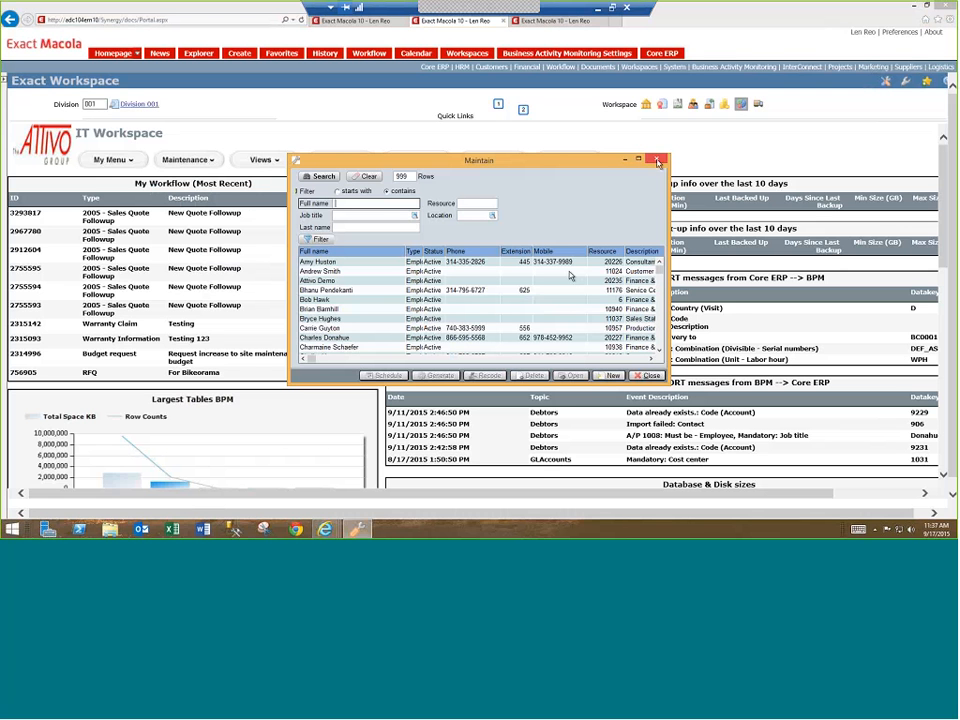
{"action": "left_click", "coordinate": [656, 160]}
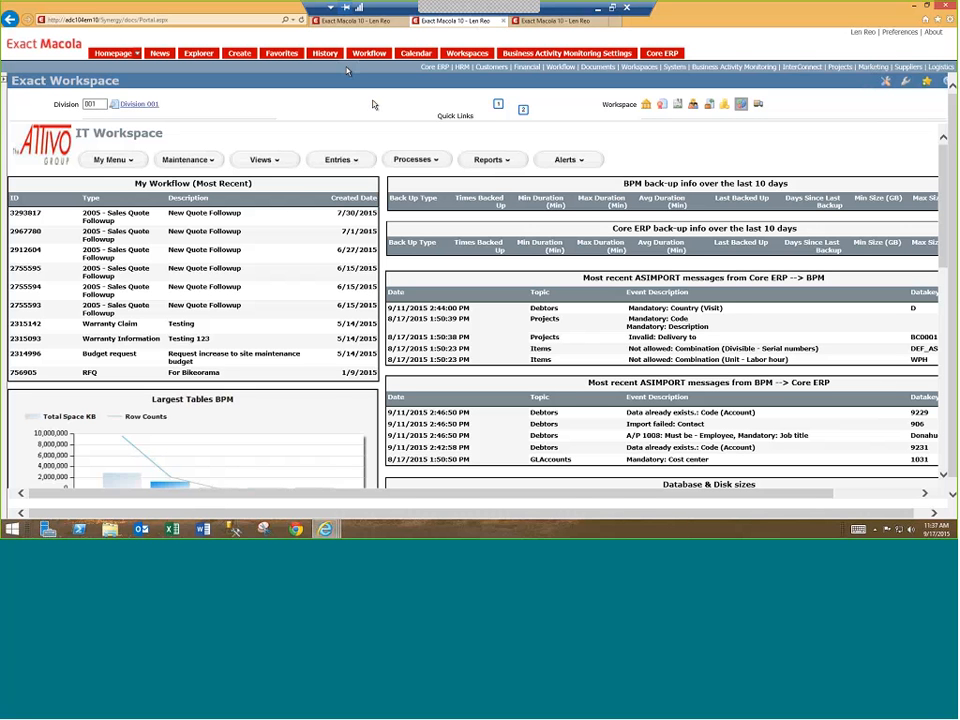
- Return to the CEO Workspace, view the configuration of its Entries menu and close it
{"action": "left_click", "coordinate": [340, 22]}
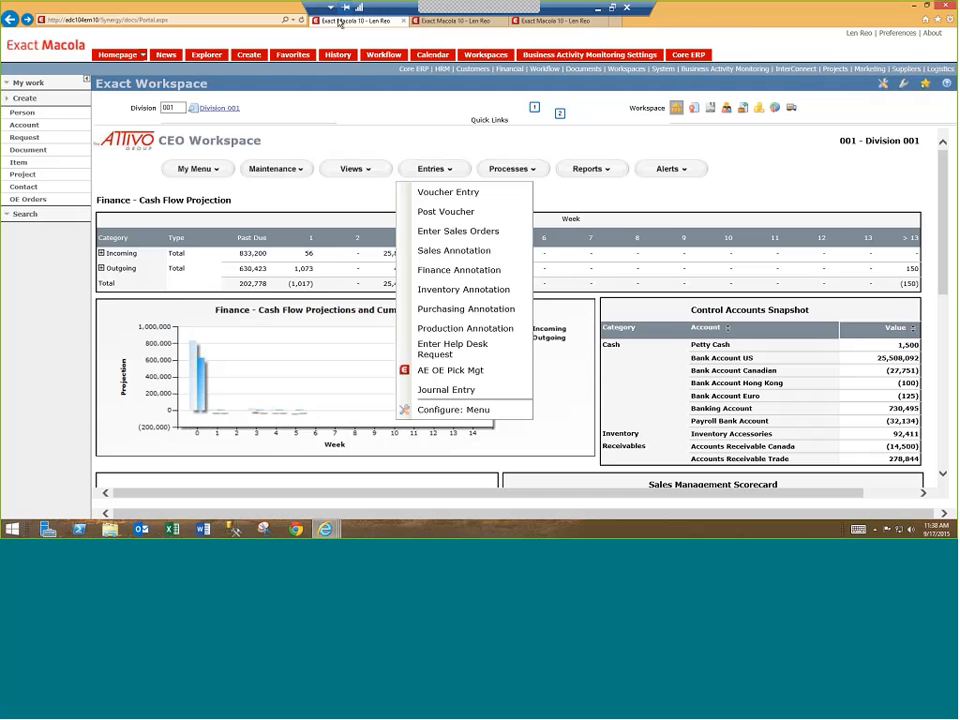
{"action": "left_click", "coordinate": [455, 410]}
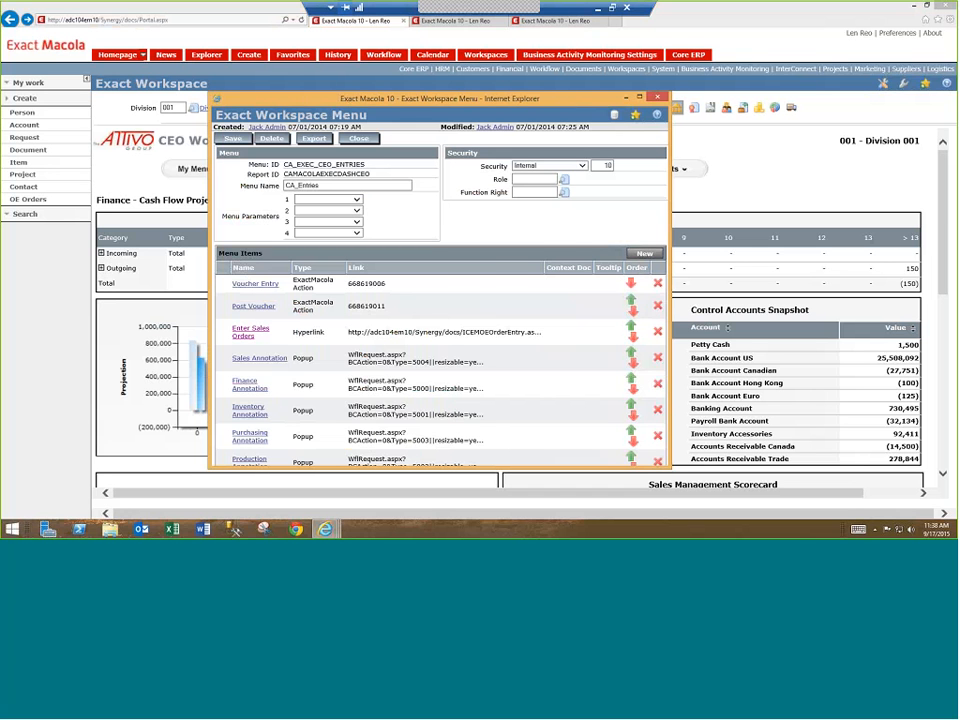
{"action": "left_click", "coordinate": [655, 98]}
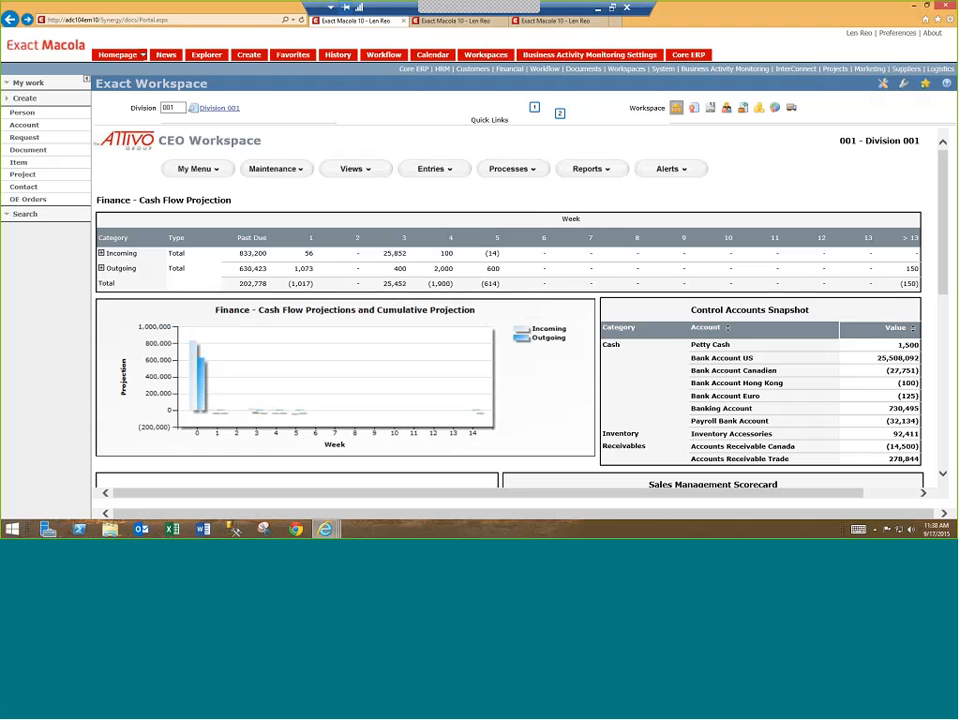
- Open G/L account 3100 Sales Professional Bikes from GL Acct Maintenance and show its cost centers and cost units
{"action": "left_click", "coordinate": [298, 170]}
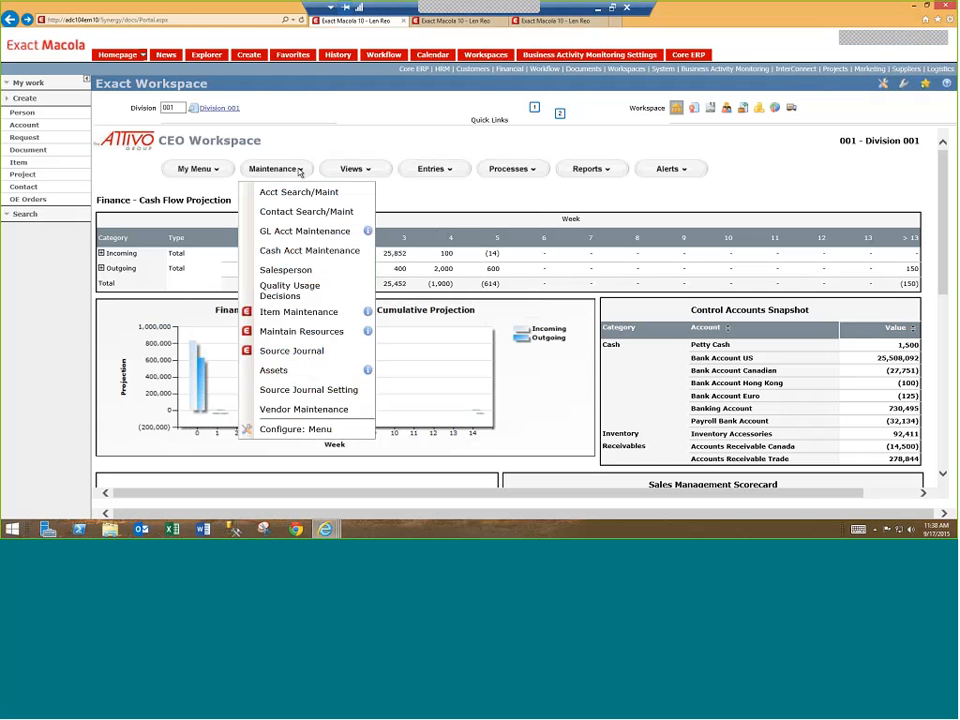
{"action": "left_click", "coordinate": [292, 232]}
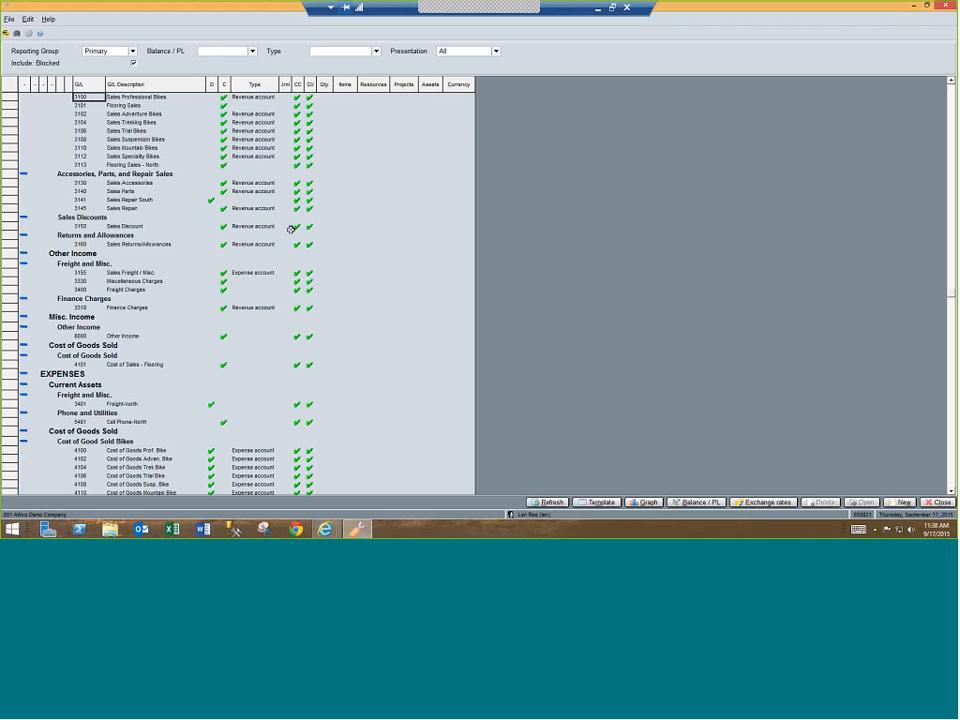
{"action": "left_click", "coordinate": [82, 96]}
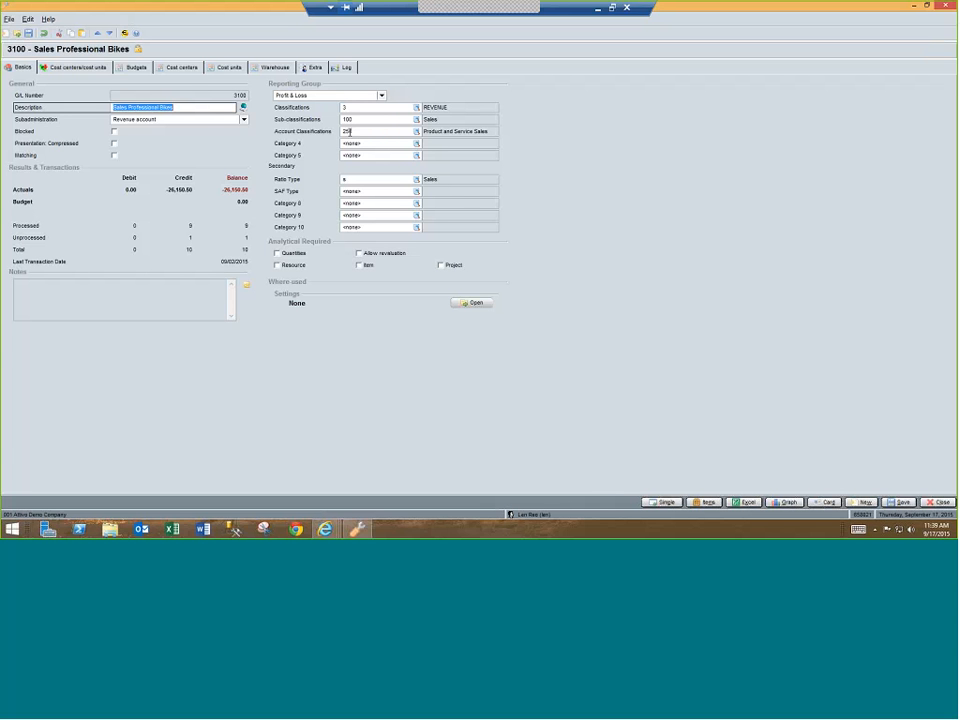
{"action": "type", "text": "0"}
{"action": "left_click", "coordinate": [62, 68]}
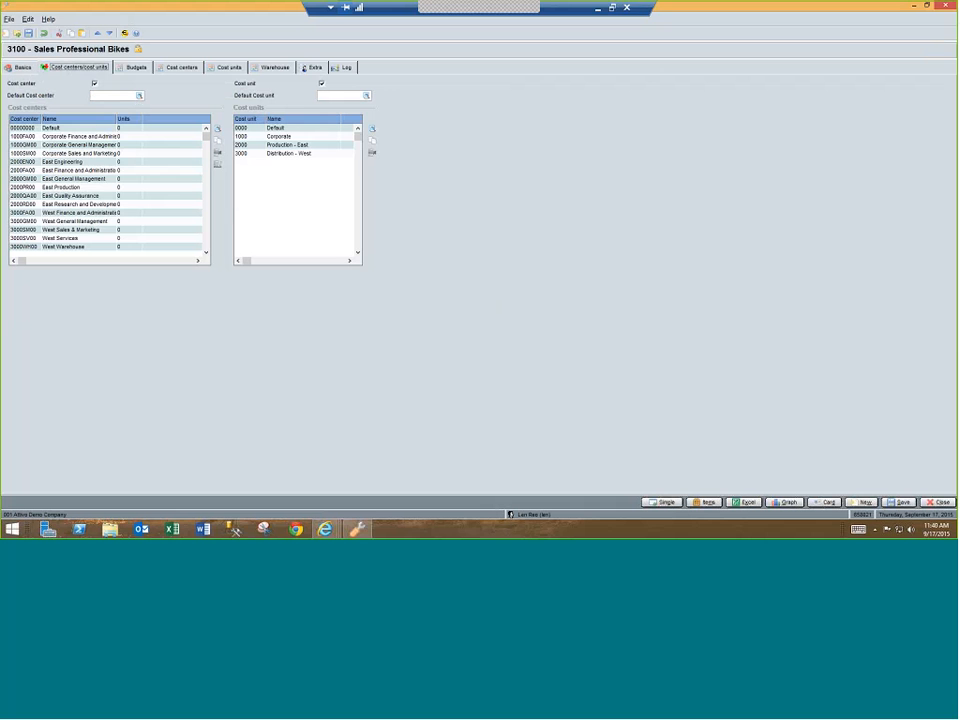
- Remove cost center 1000FA00 Corporate Finance and Administration from account 3100 and add it back from the cost center list
{"action": "left_click", "coordinate": [60, 136]}
{"action": "left_click", "coordinate": [217, 164]}
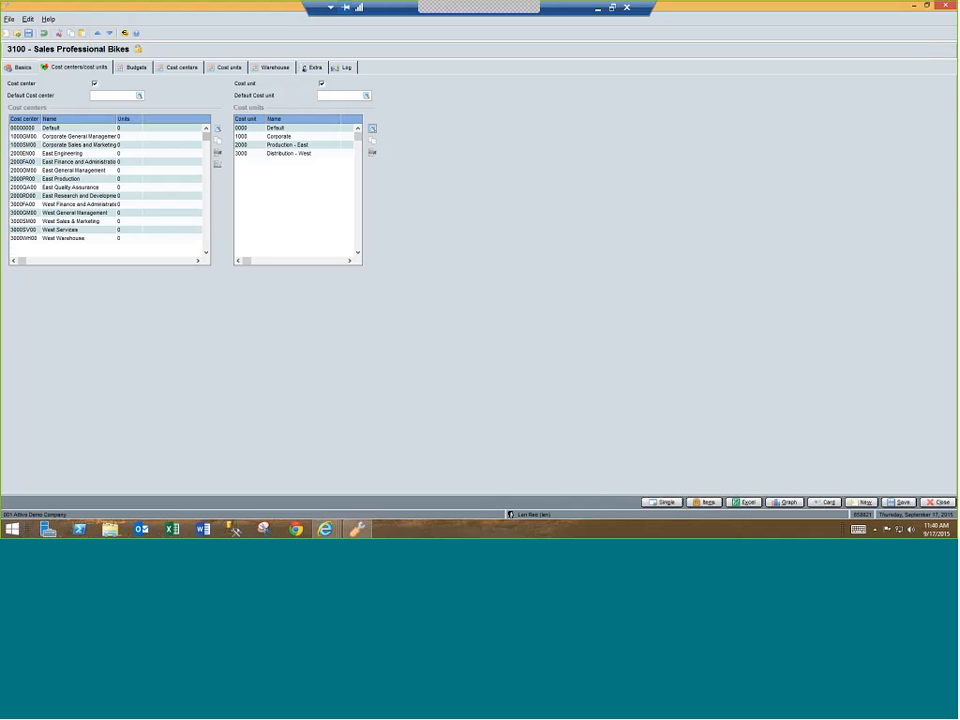
{"action": "left_click", "coordinate": [217, 130]}
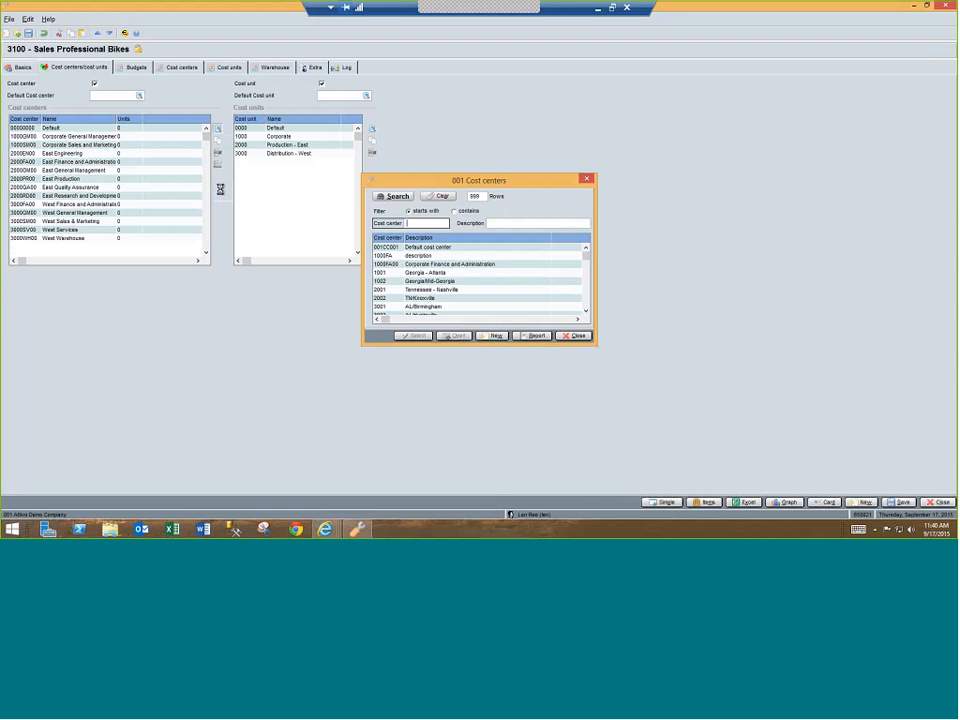
{"action": "left_click", "coordinate": [438, 265]}
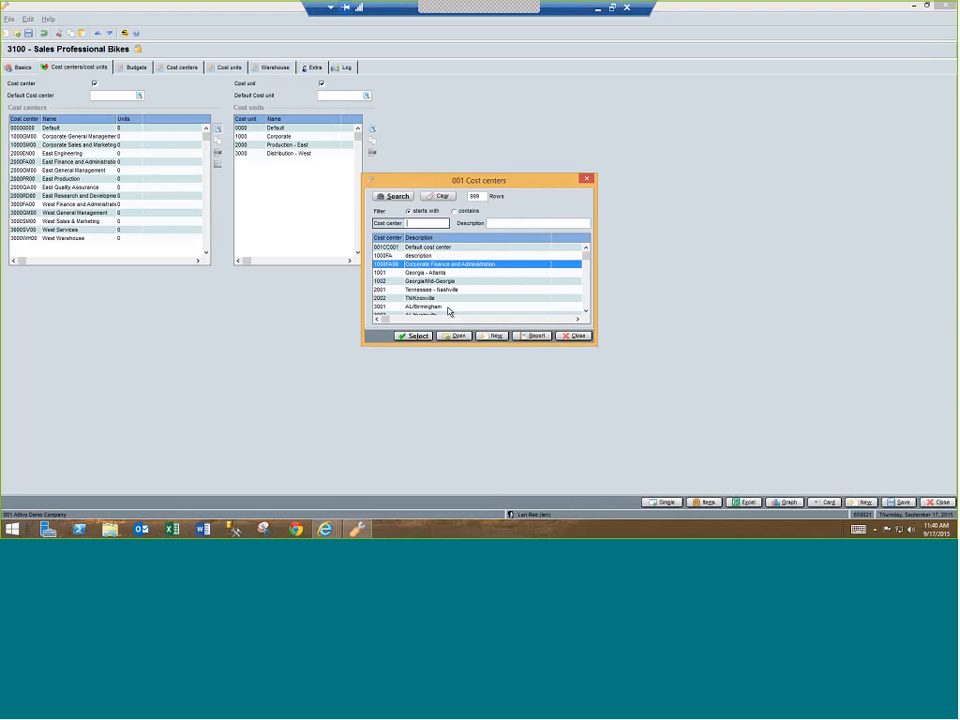
{"action": "left_click", "coordinate": [420, 336]}
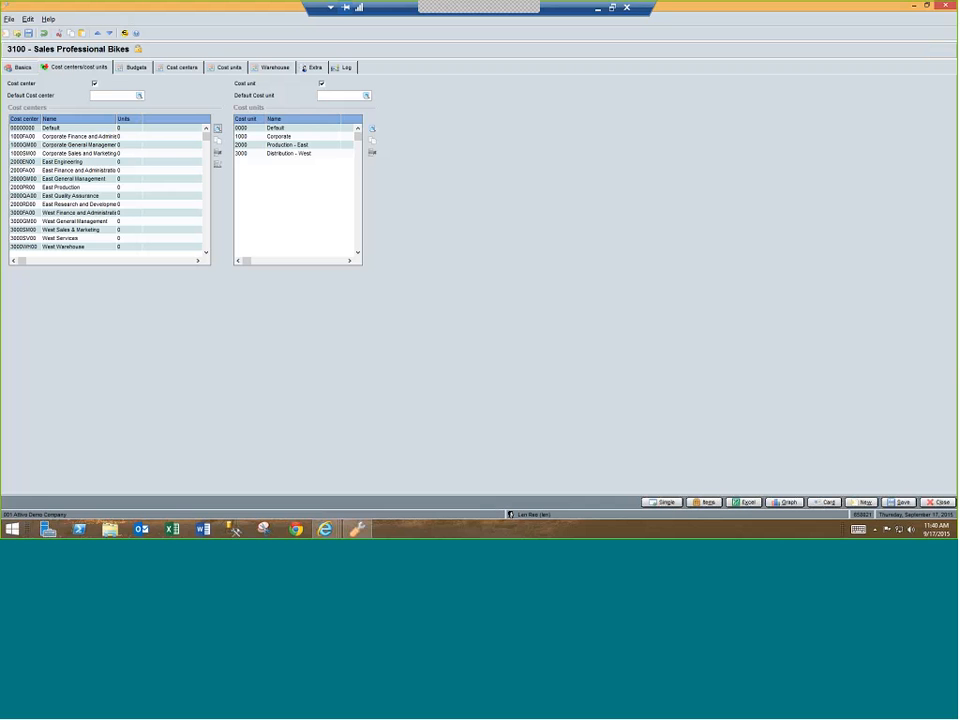
- Select the Corporate Sales and Marketing cost center, then close account 3100 and the G/L account list
{"action": "left_click", "coordinate": [100, 153]}
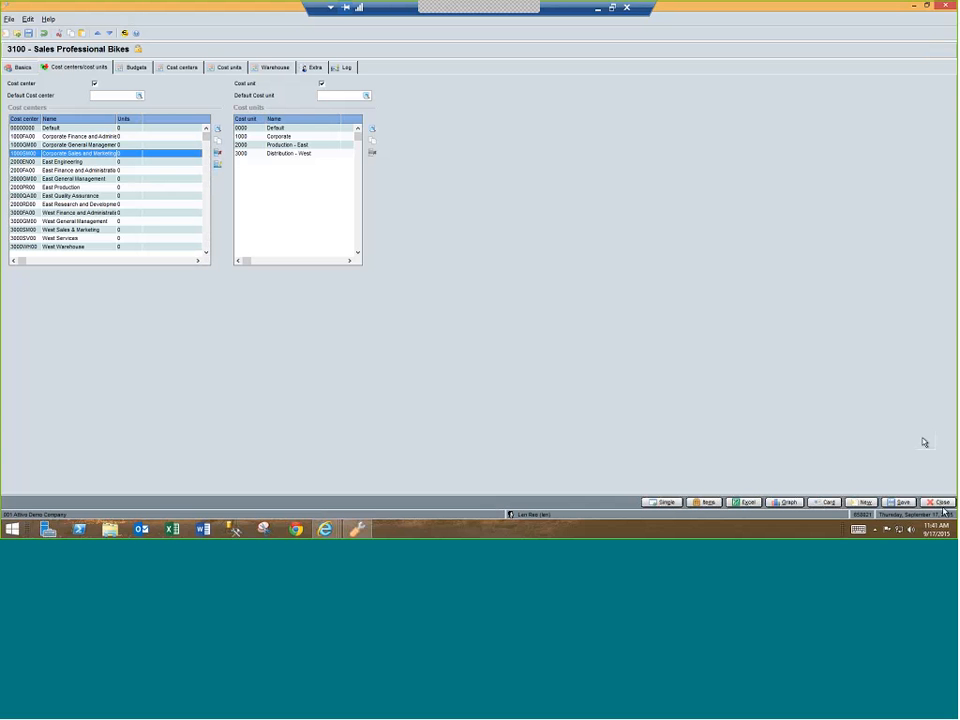
{"action": "left_click", "coordinate": [943, 502]}
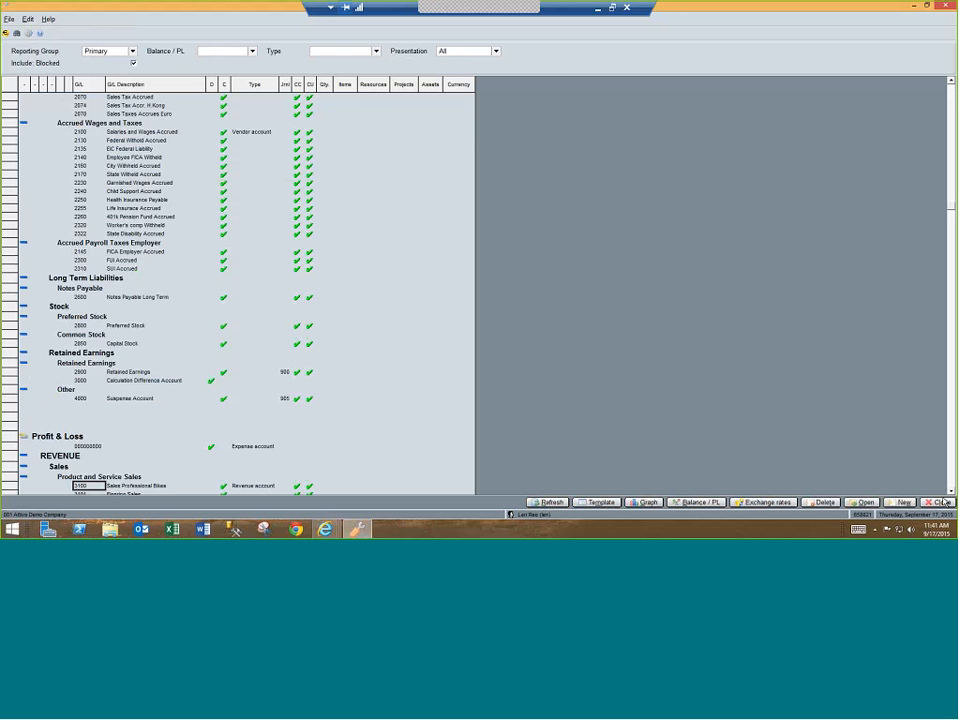
{"action": "left_click", "coordinate": [941, 504]}
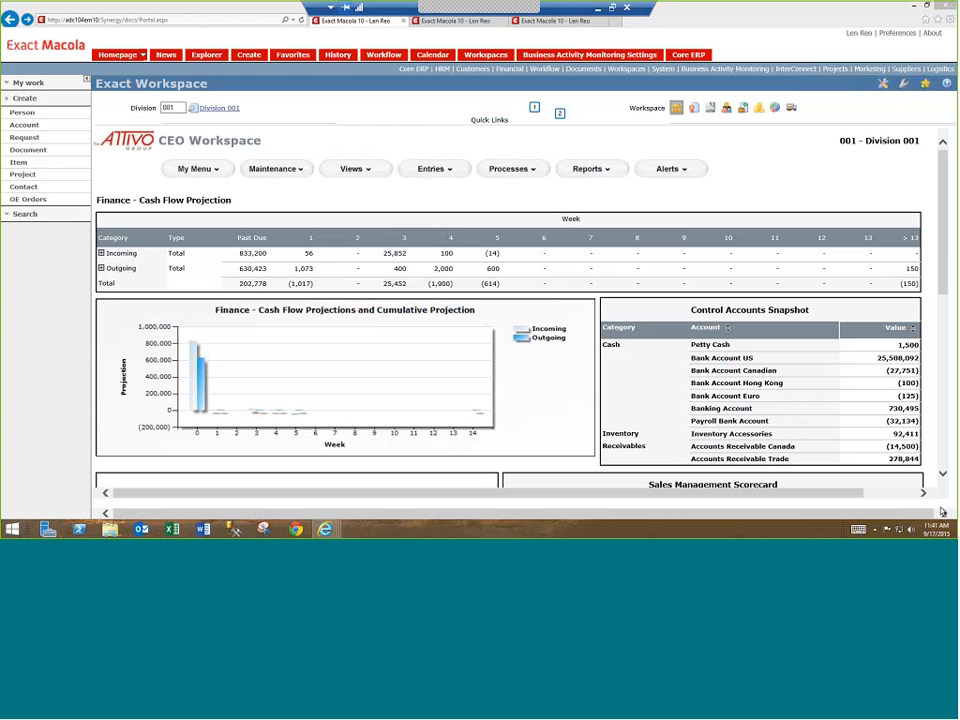
- Run the Interactive Balance report from the advanced criteria with Month columns and the Balance Sheet/Profit & Loss layout
{"action": "left_click", "coordinate": [604, 175]}
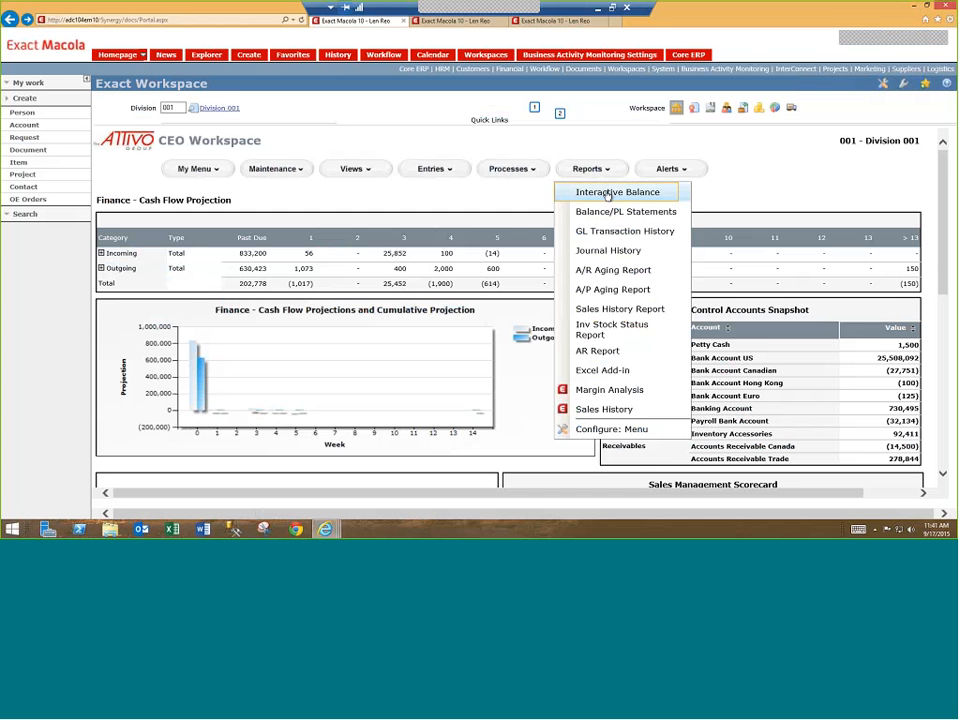
{"action": "left_click", "coordinate": [607, 194]}
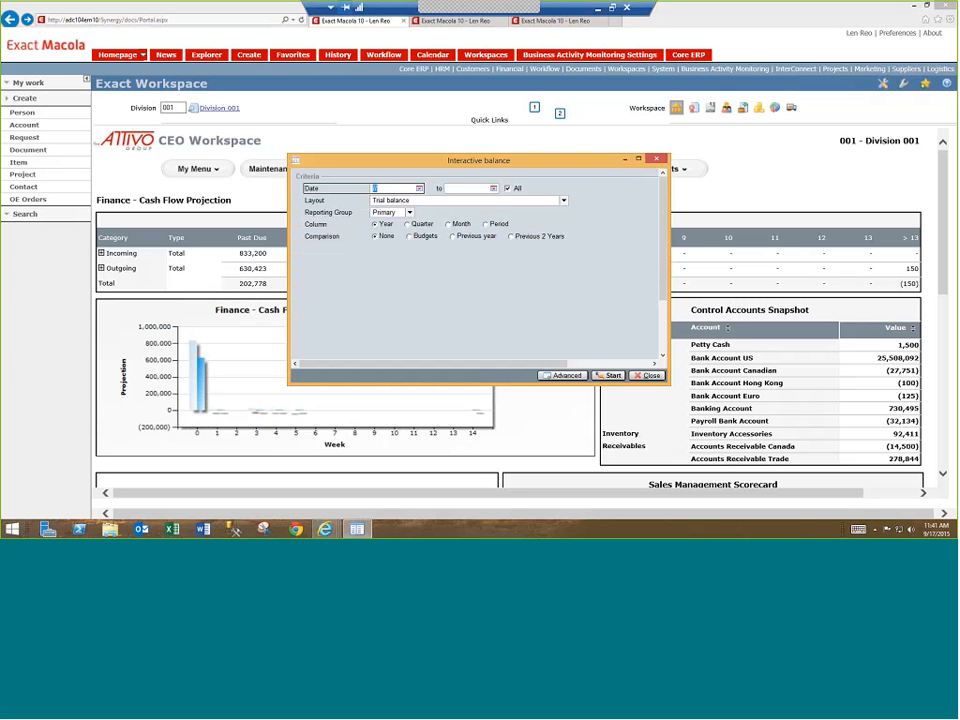
{"action": "left_click", "coordinate": [566, 376]}
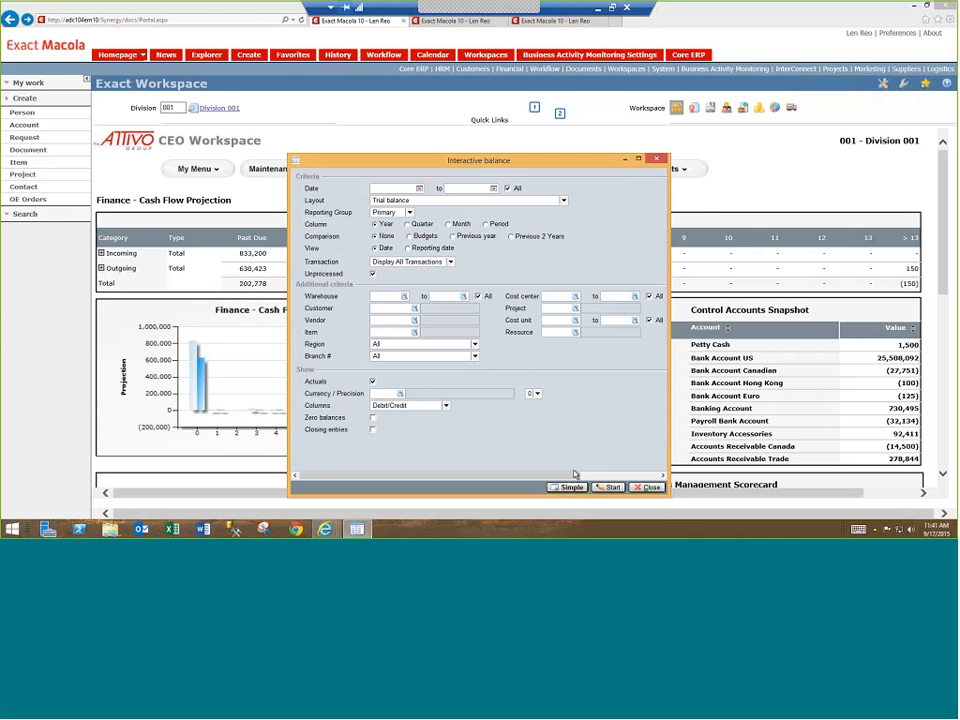
{"action": "left_click", "coordinate": [449, 226]}
{"action": "left_click", "coordinate": [448, 200]}
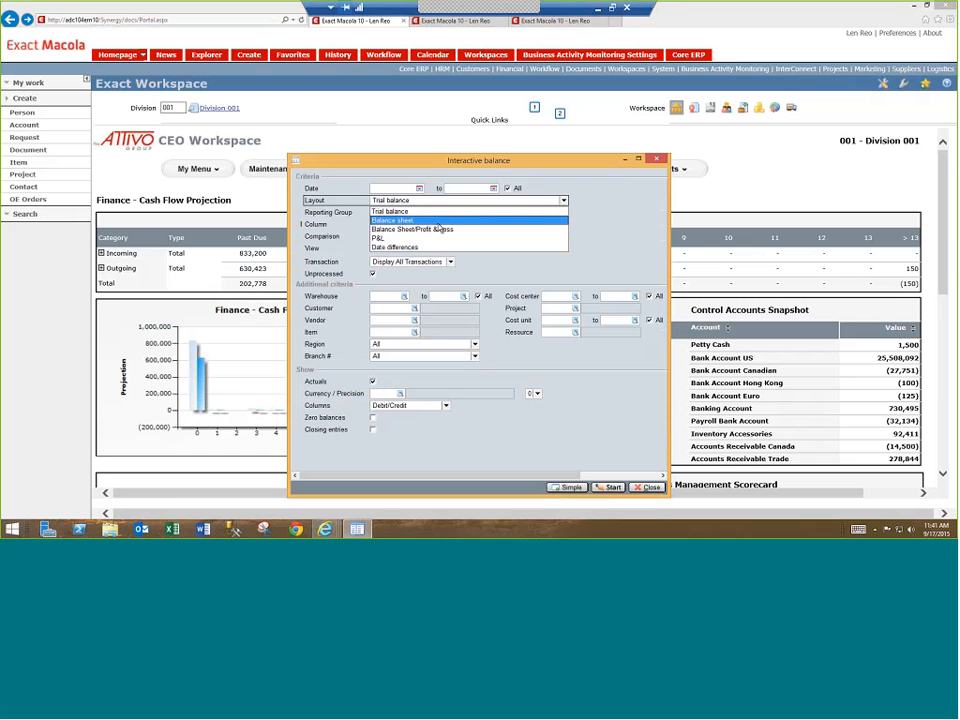
{"action": "left_click", "coordinate": [440, 230]}
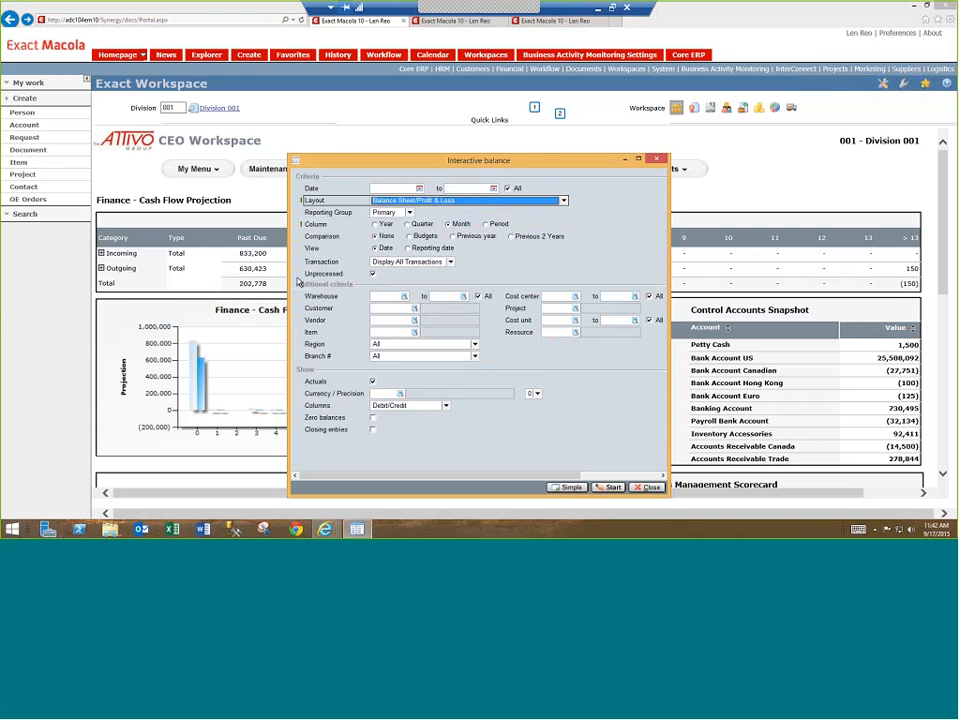
{"action": "left_click", "coordinate": [609, 488]}
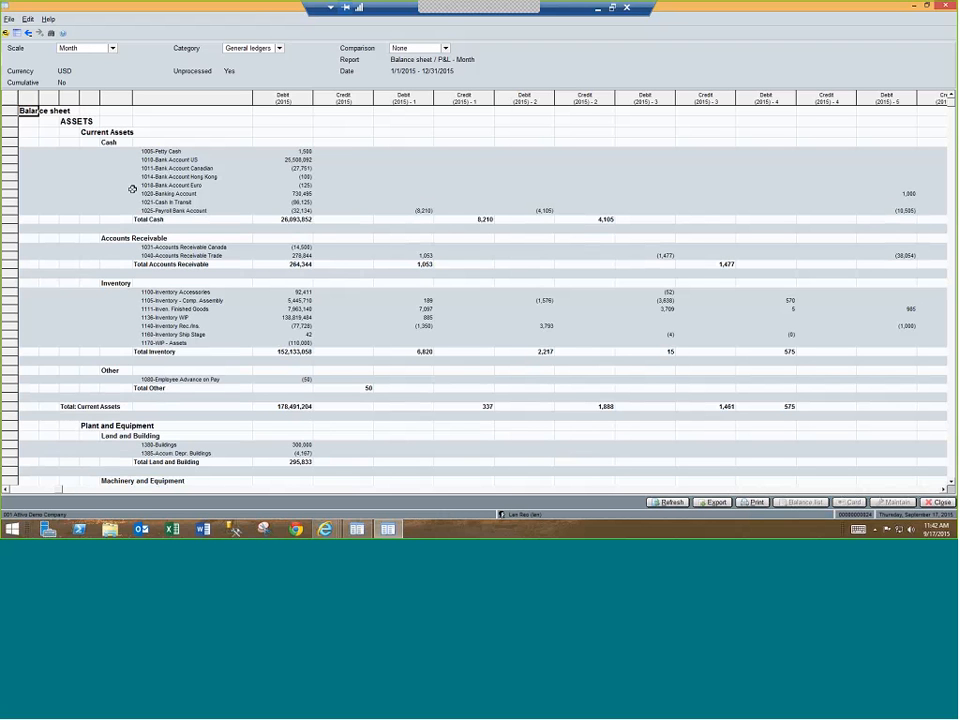
- Export the monthly balance sheet report to Excel and select the 2015 debit amount of Bank Account US
{"action": "left_click", "coordinate": [103, 140]}
{"action": "left_click", "coordinate": [119, 144]}
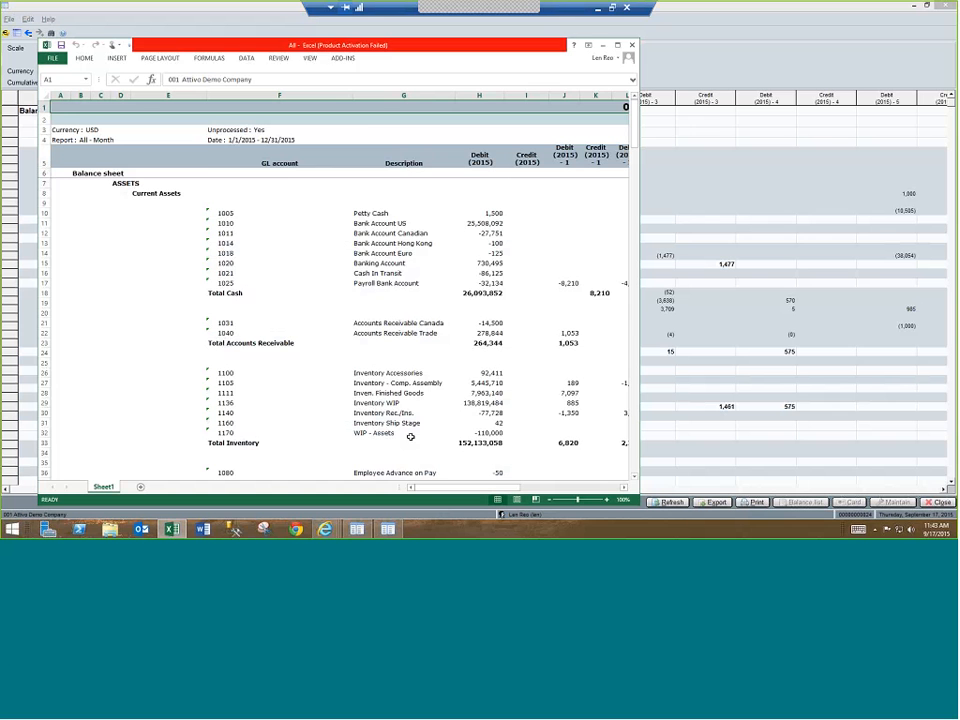
{"action": "left_click", "coordinate": [439, 370]}
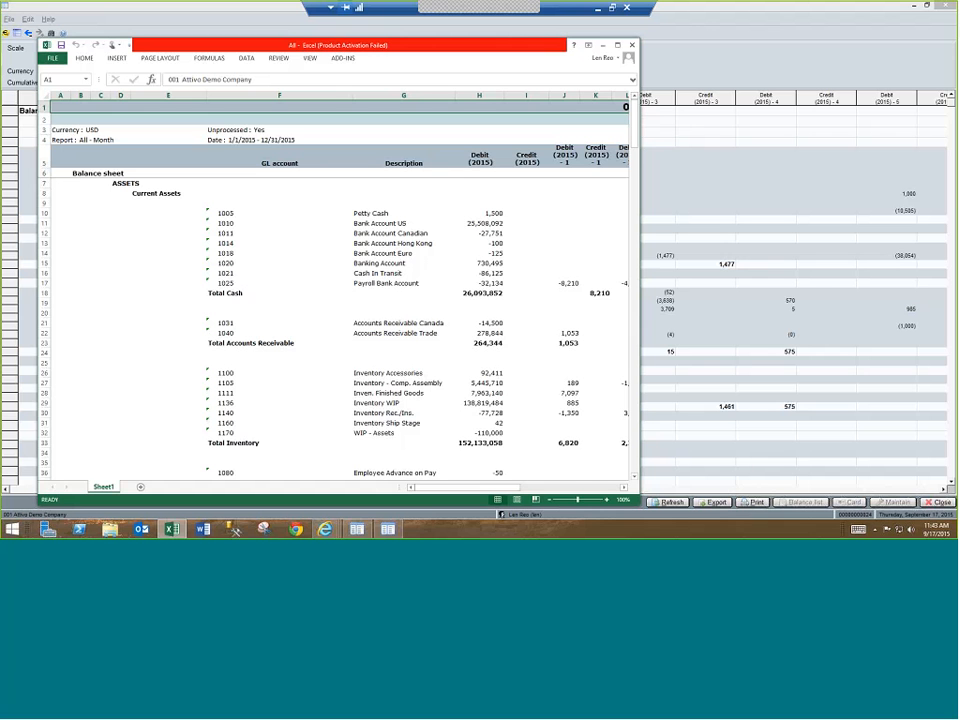
{"action": "left_click", "coordinate": [484, 223]}
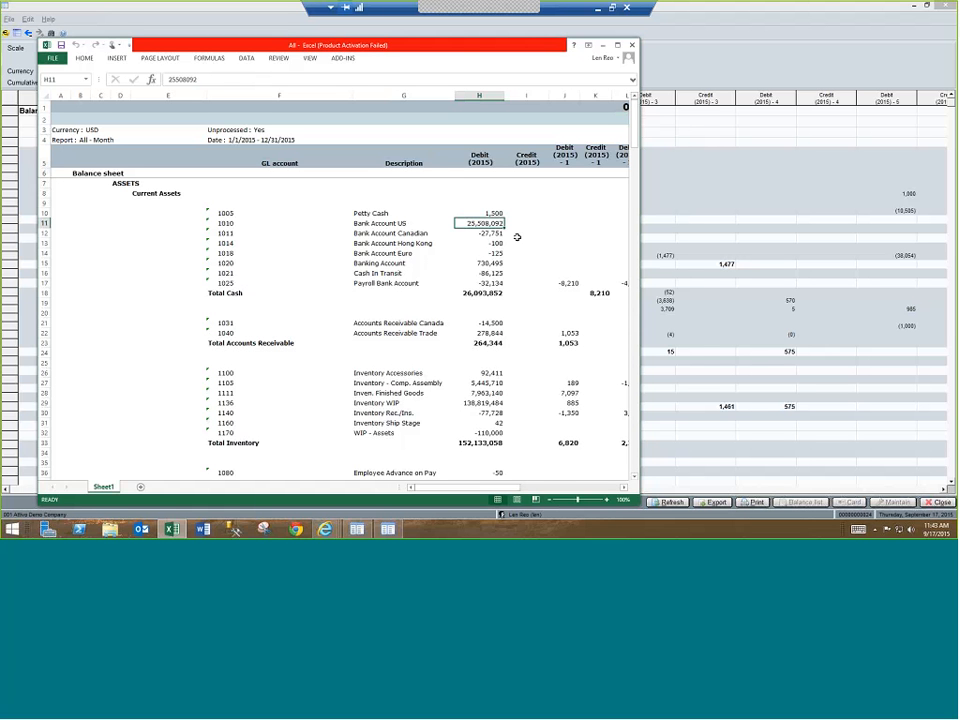
- Add a new worksheet and open the Exact Macola Reports add-in for company 001 Attivo Demo Company
{"action": "left_click", "coordinate": [142, 491]}
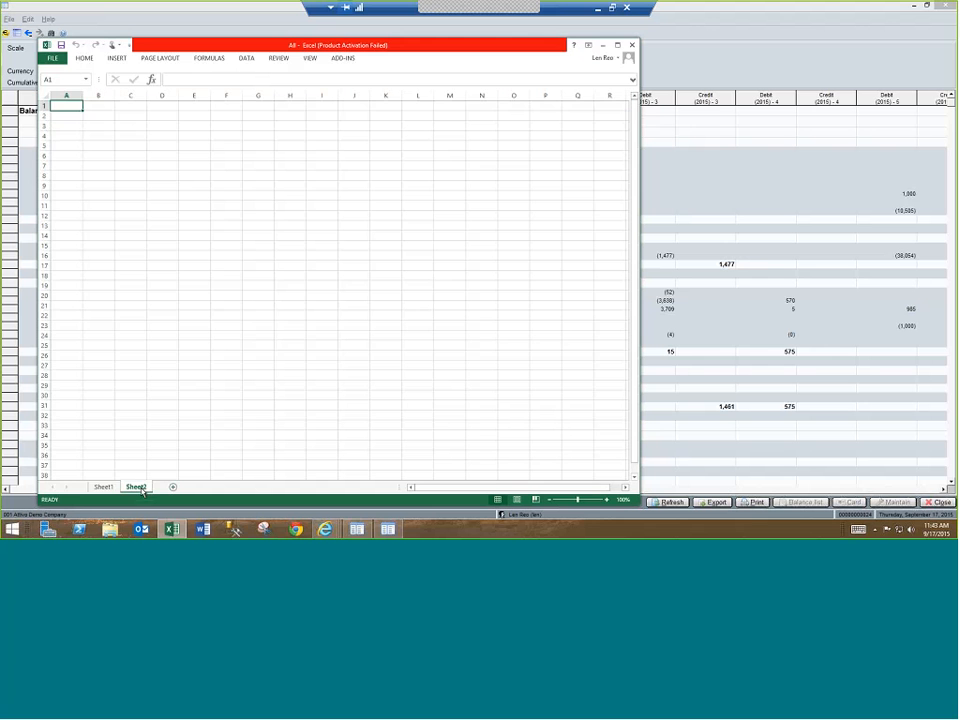
{"action": "left_click", "coordinate": [343, 59]}
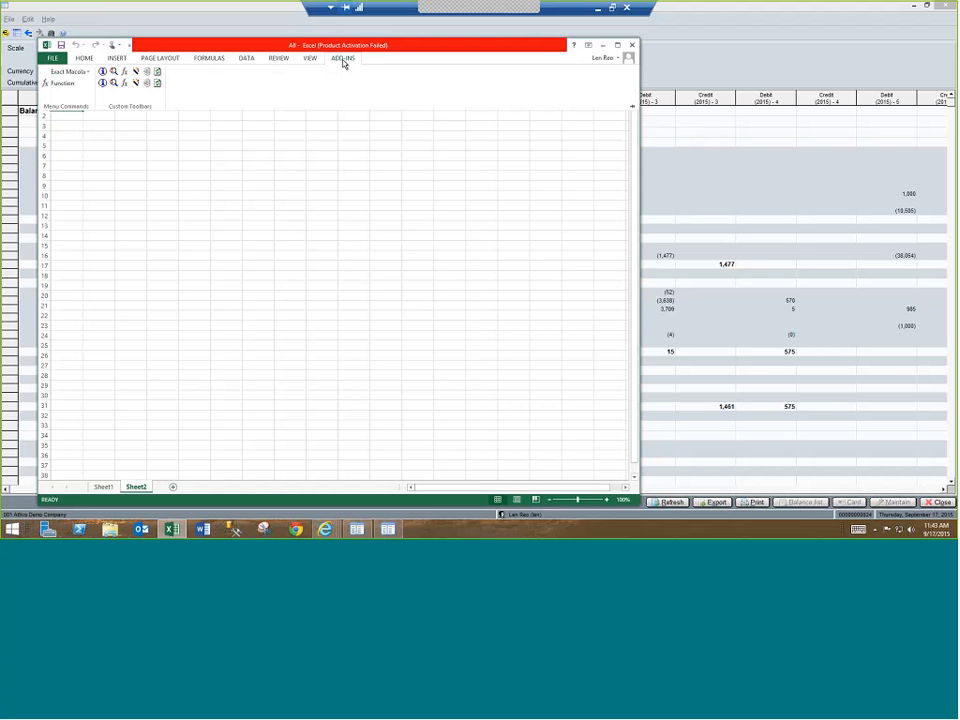
{"action": "left_click", "coordinate": [68, 72]}
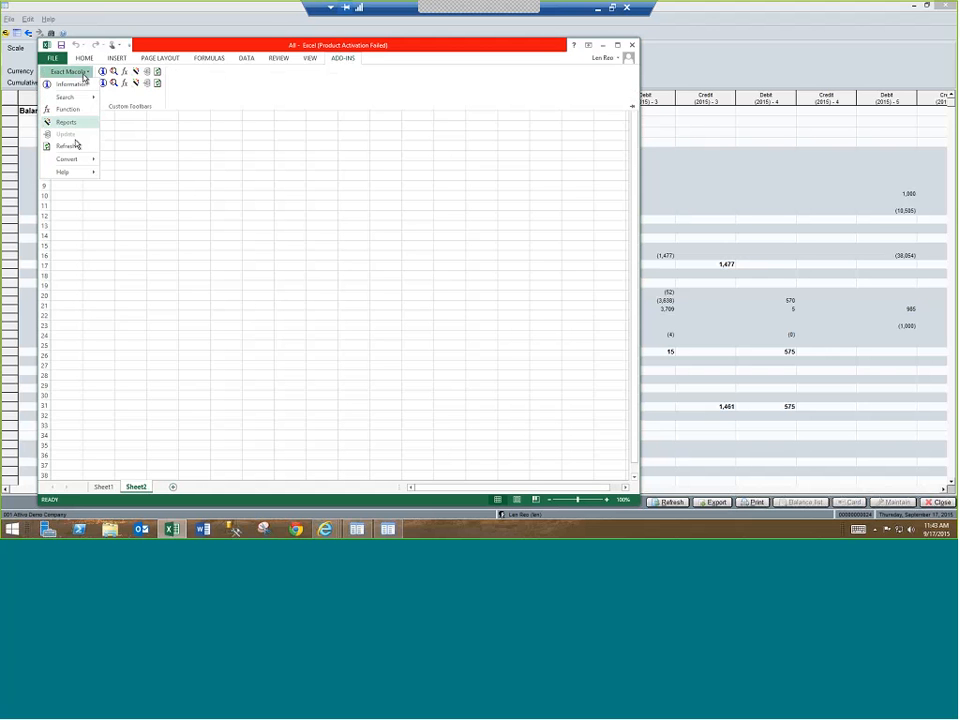
{"action": "left_click", "coordinate": [70, 122]}
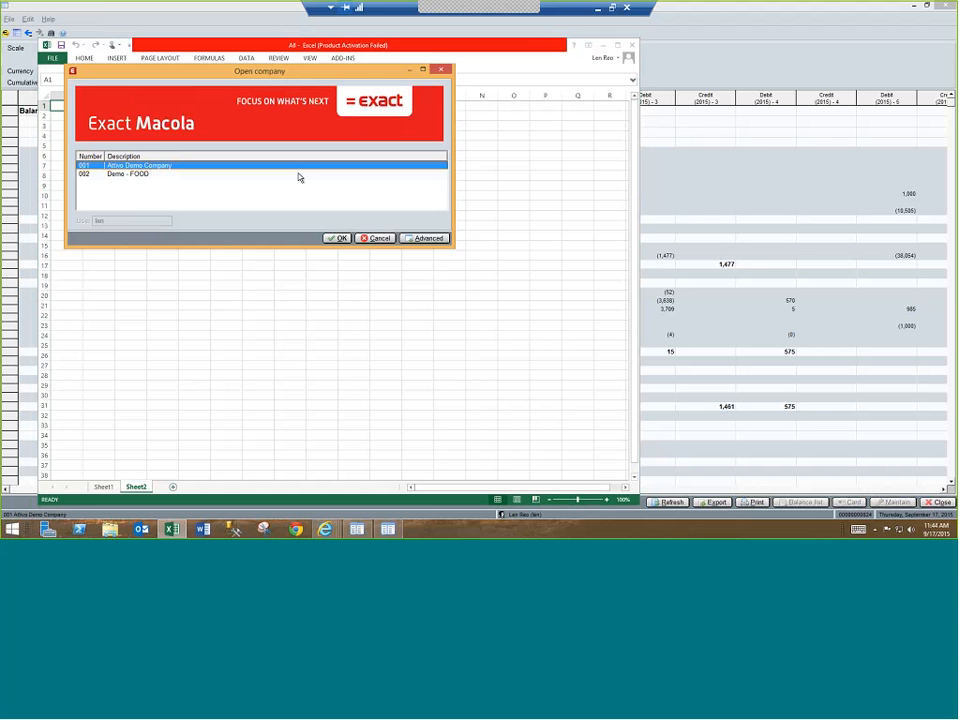
{"action": "left_click", "coordinate": [337, 238]}
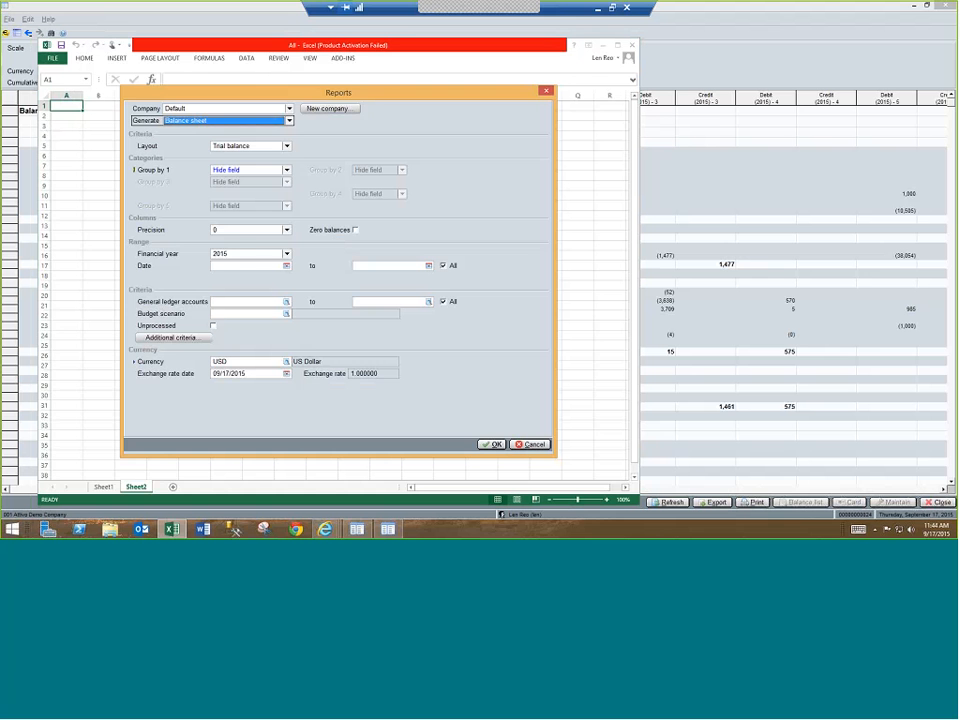
- Set the report to generate Table data from the Customer File table, searching table descriptions for "custom"
{"action": "left_click", "coordinate": [289, 121]}
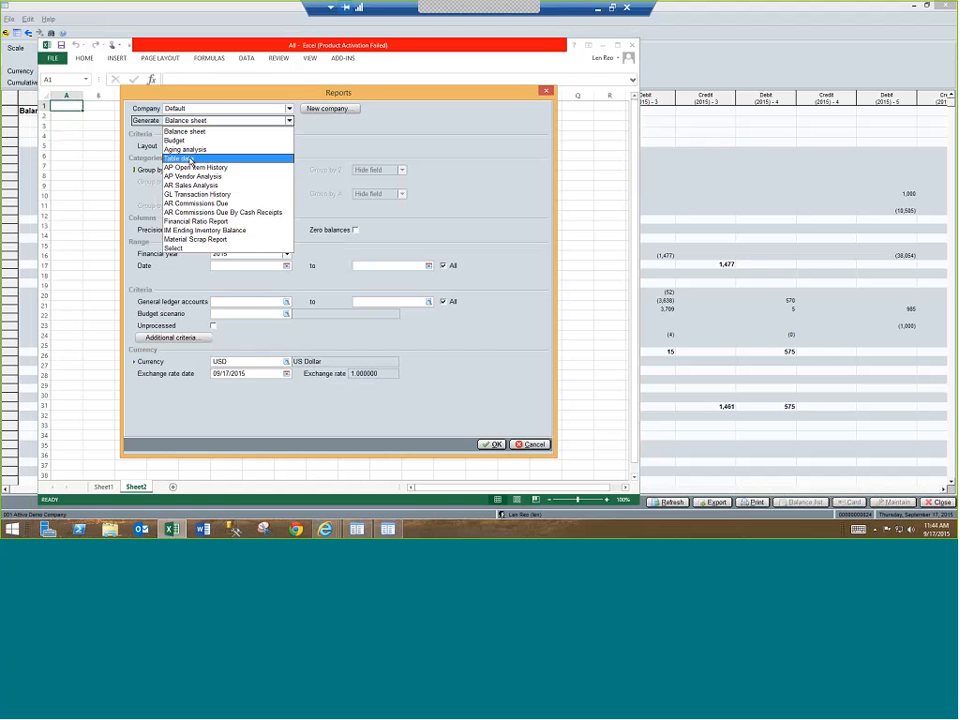
{"action": "left_click", "coordinate": [191, 161]}
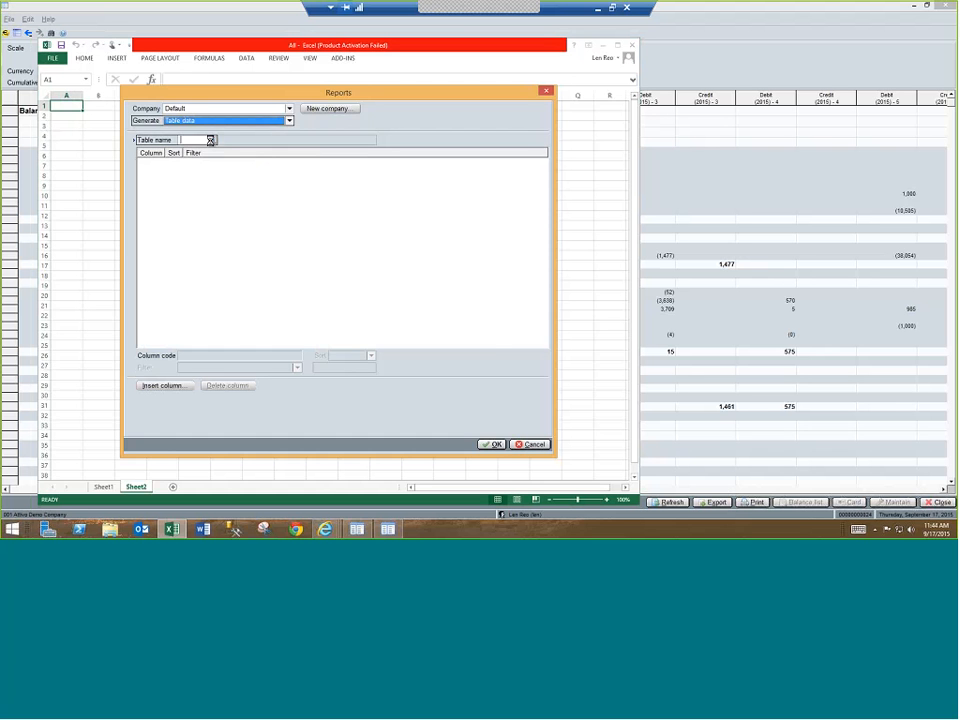
{"action": "left_click", "coordinate": [212, 140]}
{"action": "key", "text": "Tab"}
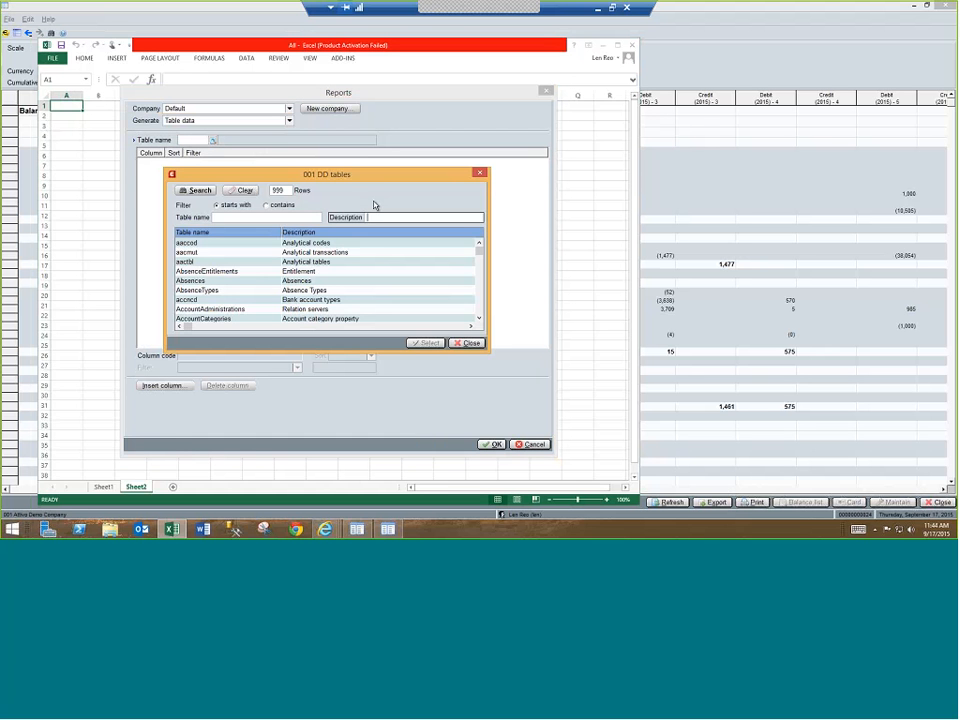
{"action": "type", "text": "custom"}
{"action": "key", "text": "Return"}
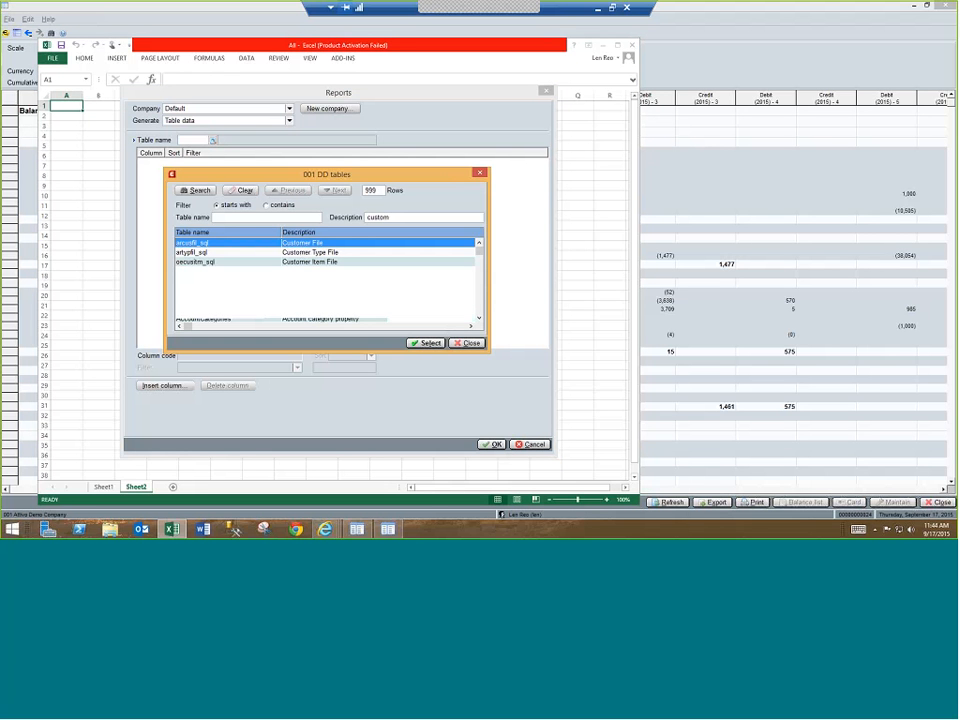
{"action": "left_click", "coordinate": [424, 343]}
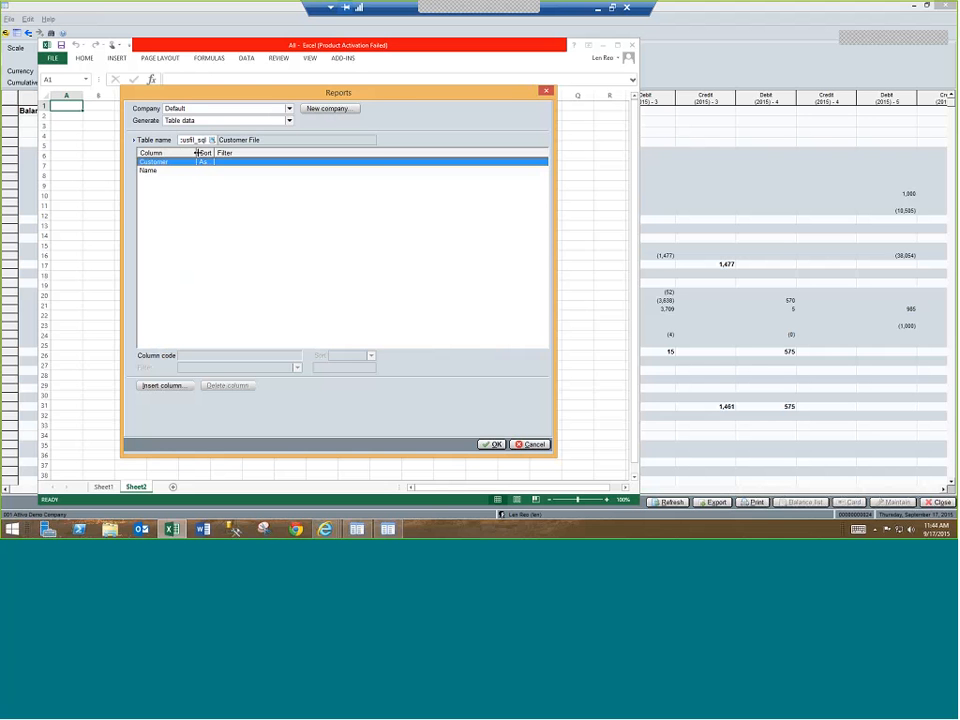
- Insert the Exempt No. column into the Customer File report and generate it on the sheet
{"action": "left_click", "coordinate": [163, 385]}
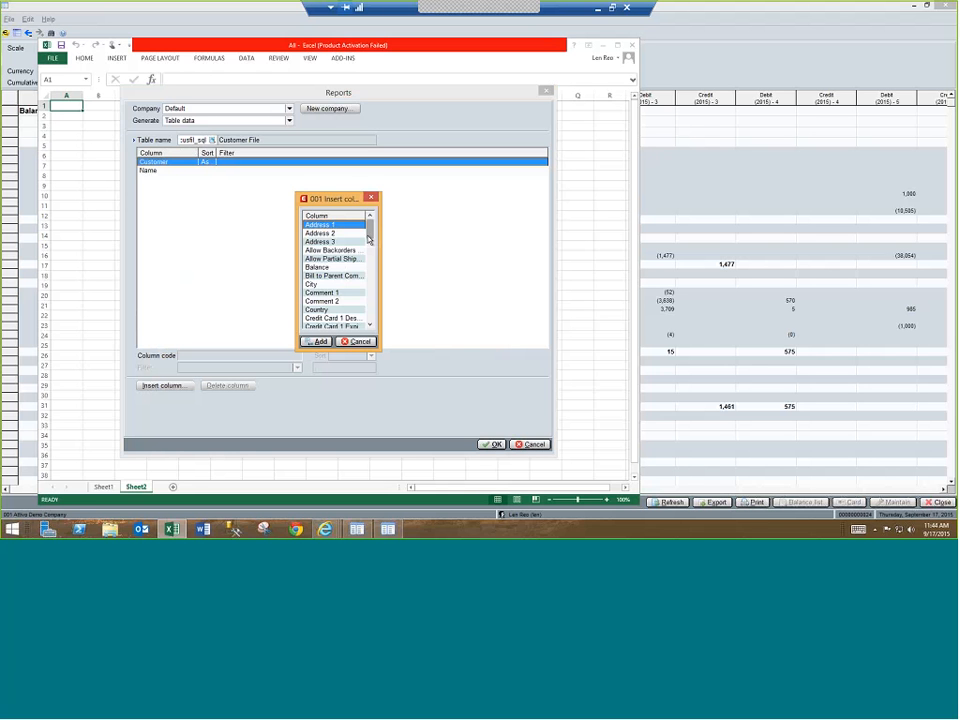
{"action": "scroll", "coordinate": [370, 248], "scroll_direction": "down", "scroll_amount": 3}
{"action": "scroll", "coordinate": [375, 252], "scroll_direction": "down", "scroll_amount": 2}
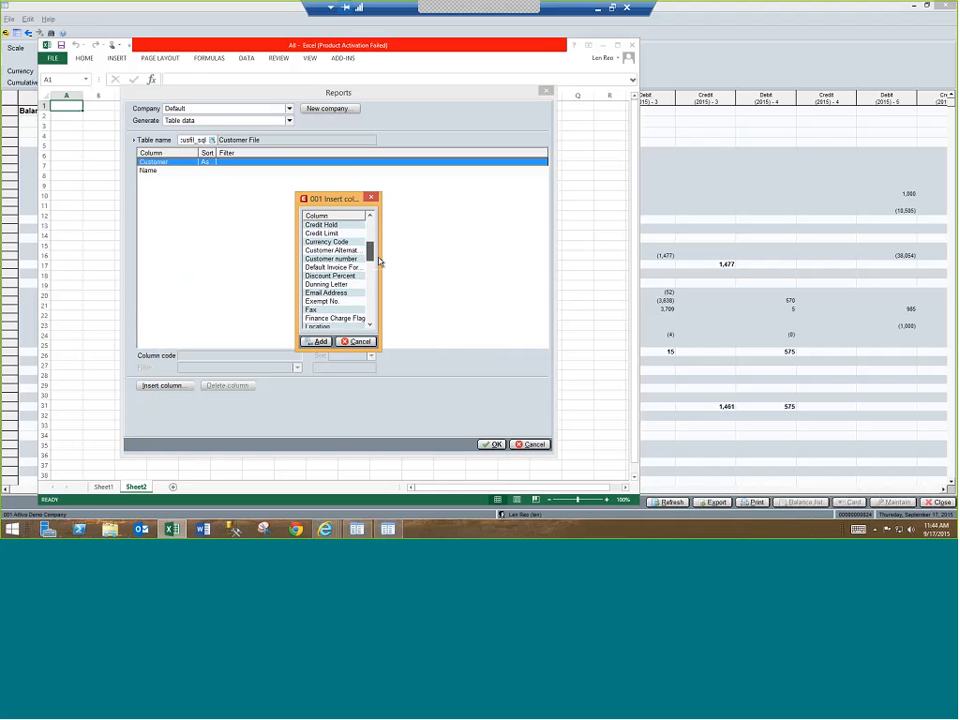
{"action": "left_click", "coordinate": [330, 302]}
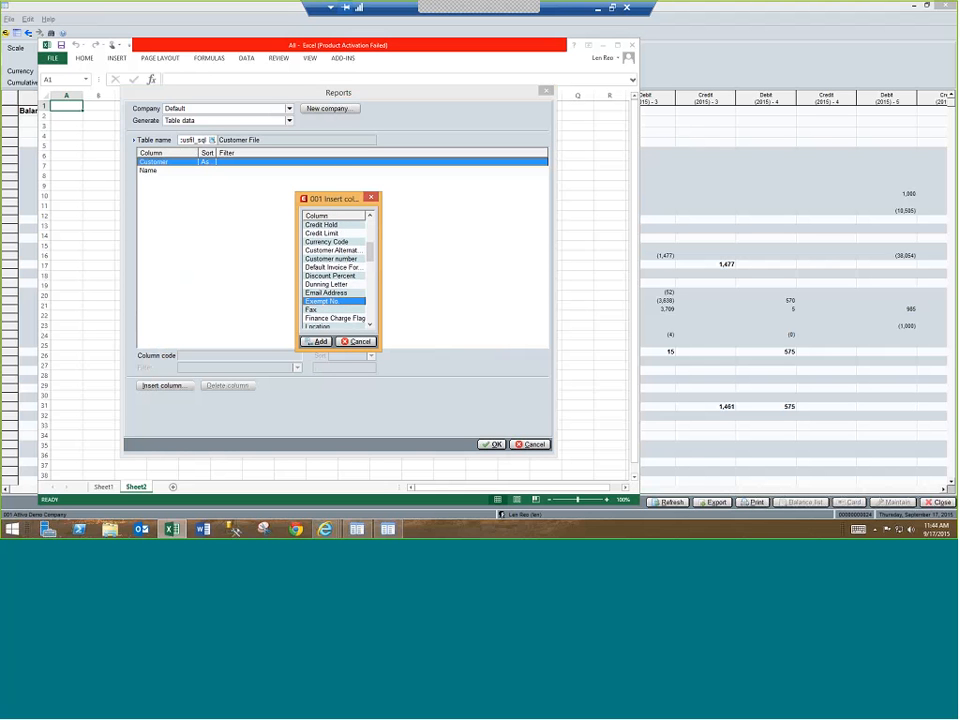
{"action": "left_click", "coordinate": [317, 342]}
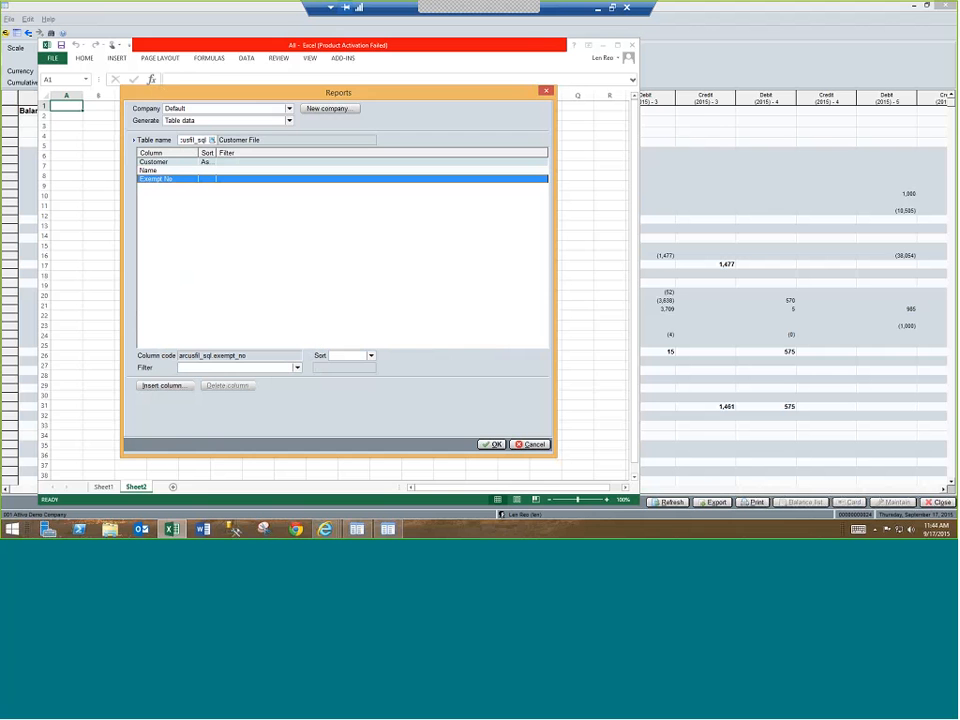
{"action": "left_click", "coordinate": [491, 442]}
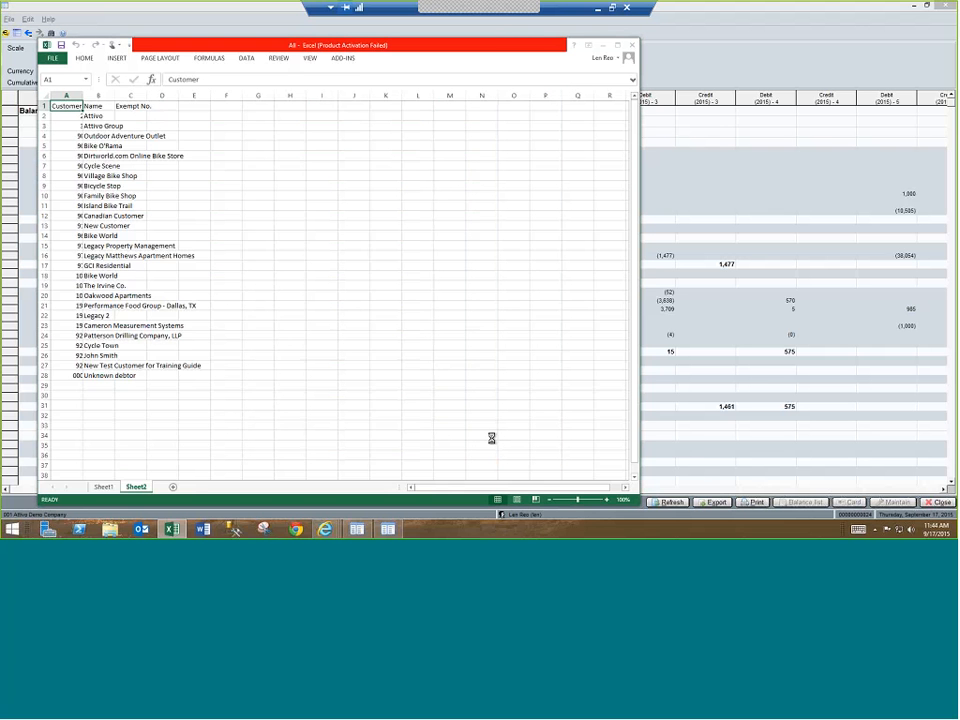
- Fit the Customer and Name columns to their contents and widen the Exempt No. column
{"action": "double_click", "coordinate": [83, 96]}
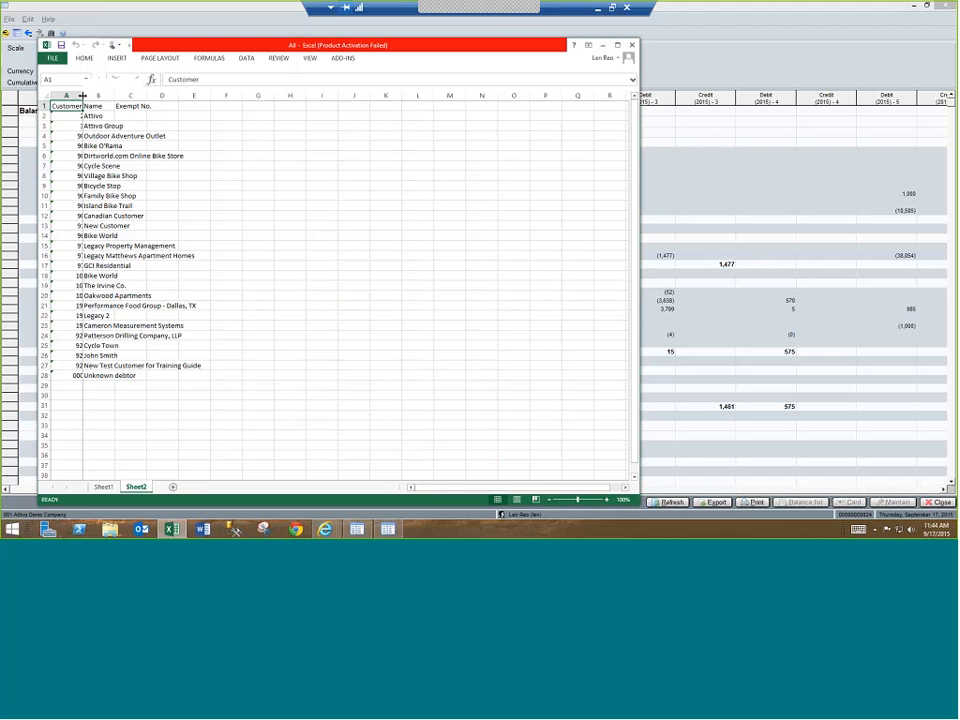
{"action": "double_click", "coordinate": [83, 96]}
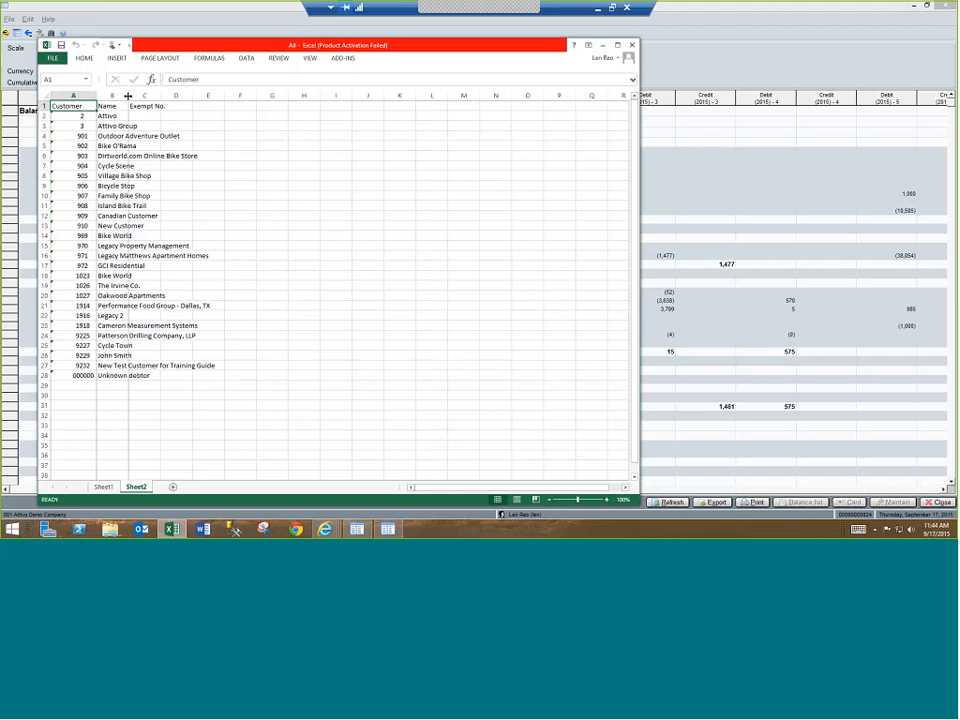
{"action": "double_click", "coordinate": [129, 96]}
{"action": "left_click_drag", "start_coordinate": [252, 96], "coordinate": [307, 96]}
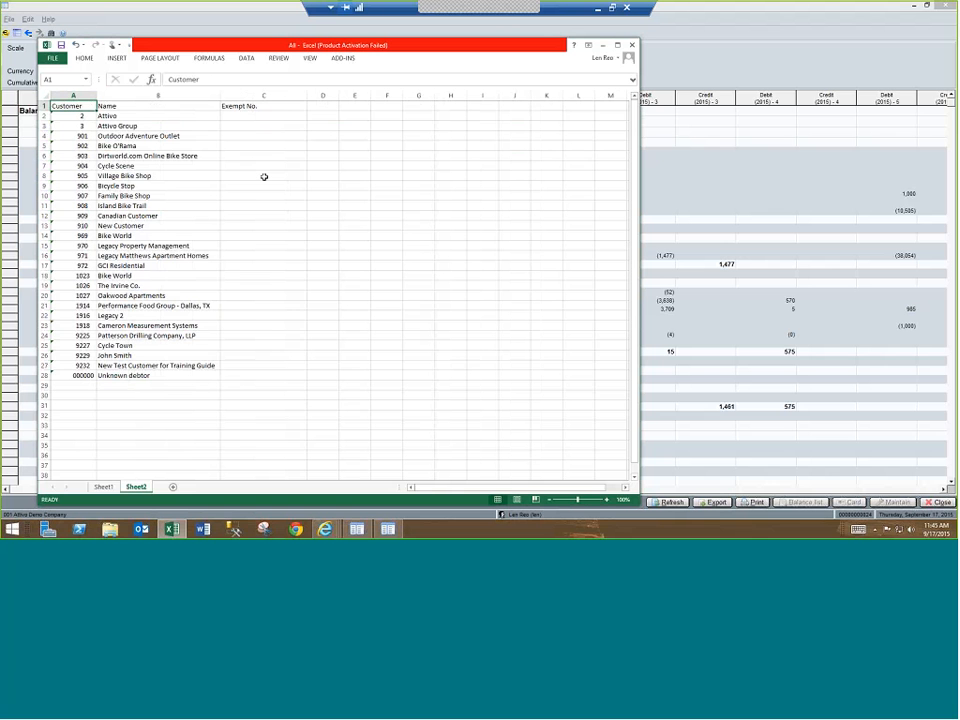
- On another new worksheet, try the Select report type with the query text "select * from", then cancel the report
{"action": "left_click", "coordinate": [174, 488]}
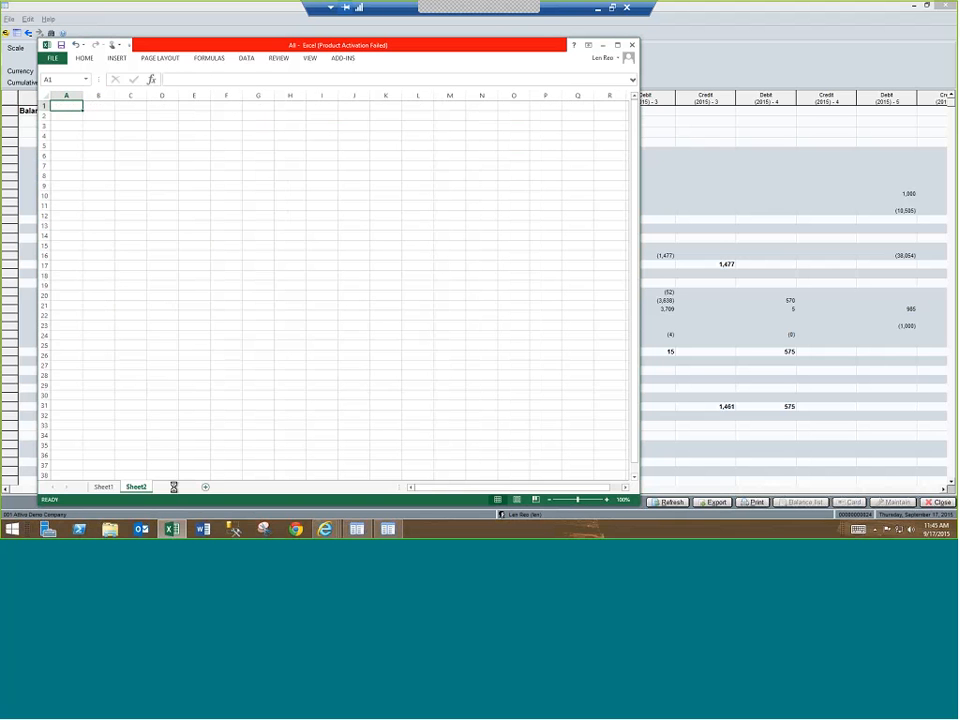
{"action": "left_click", "coordinate": [344, 63]}
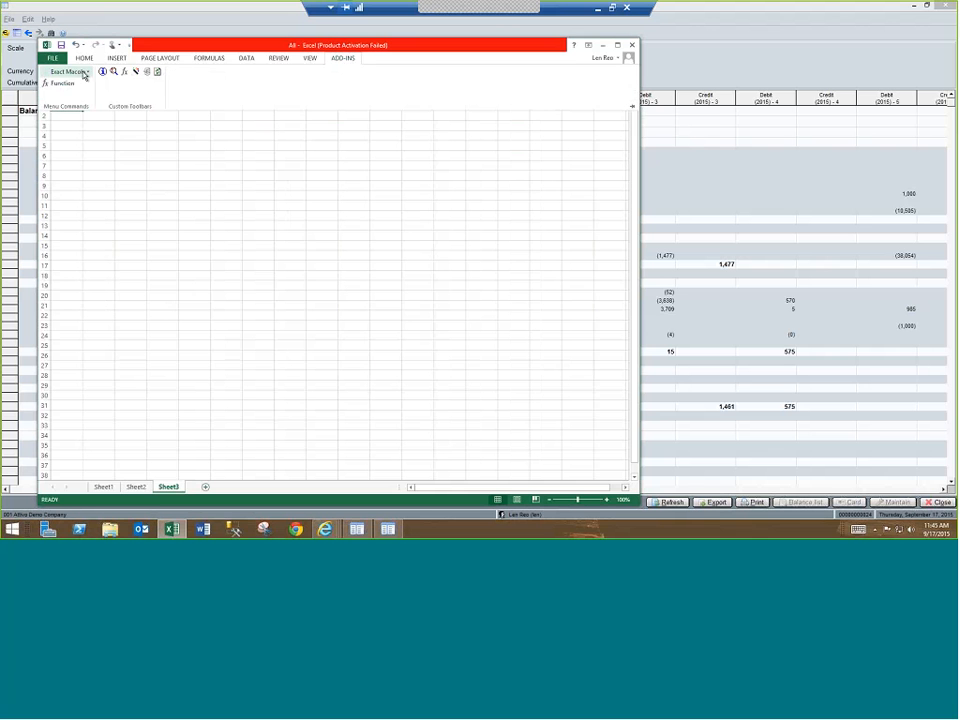
{"action": "left_click", "coordinate": [84, 73]}
{"action": "left_click", "coordinate": [71, 125]}
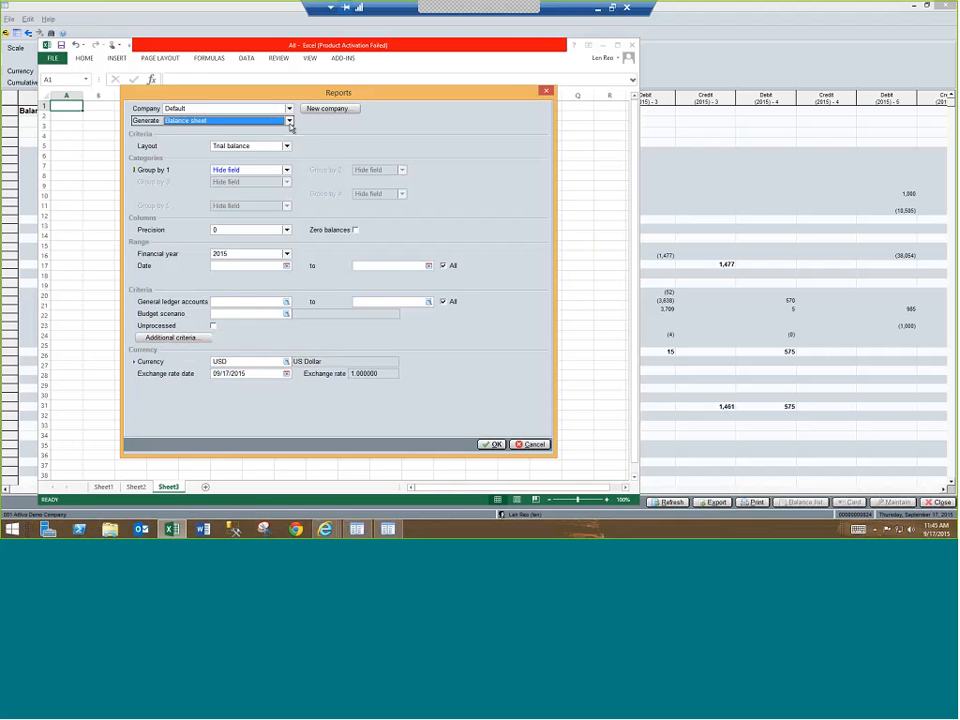
{"action": "left_click", "coordinate": [290, 122]}
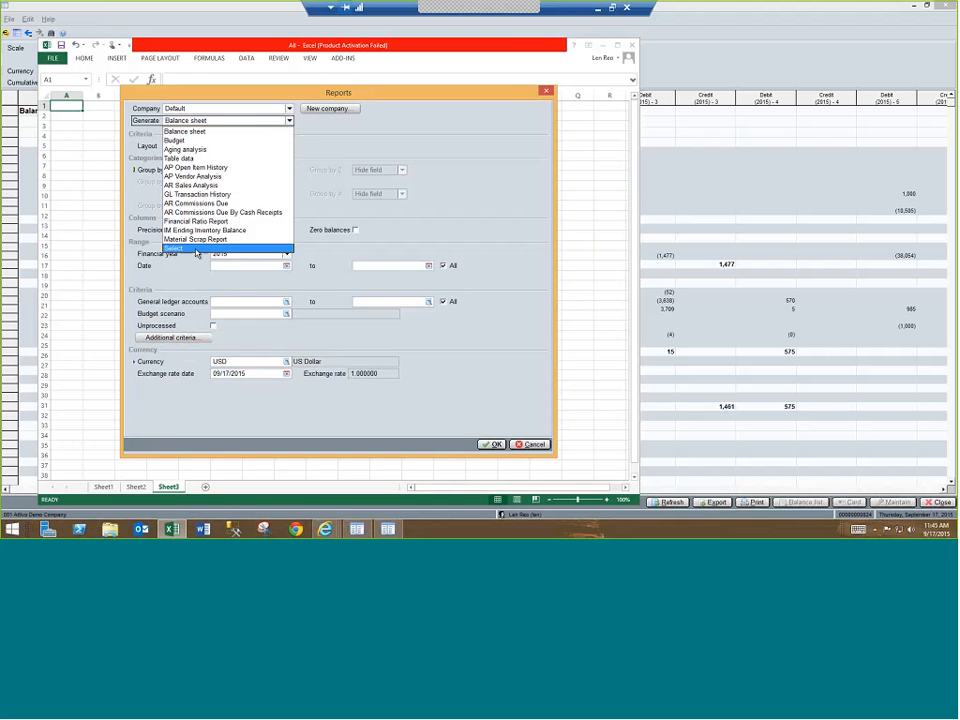
{"action": "left_click", "coordinate": [198, 254]}
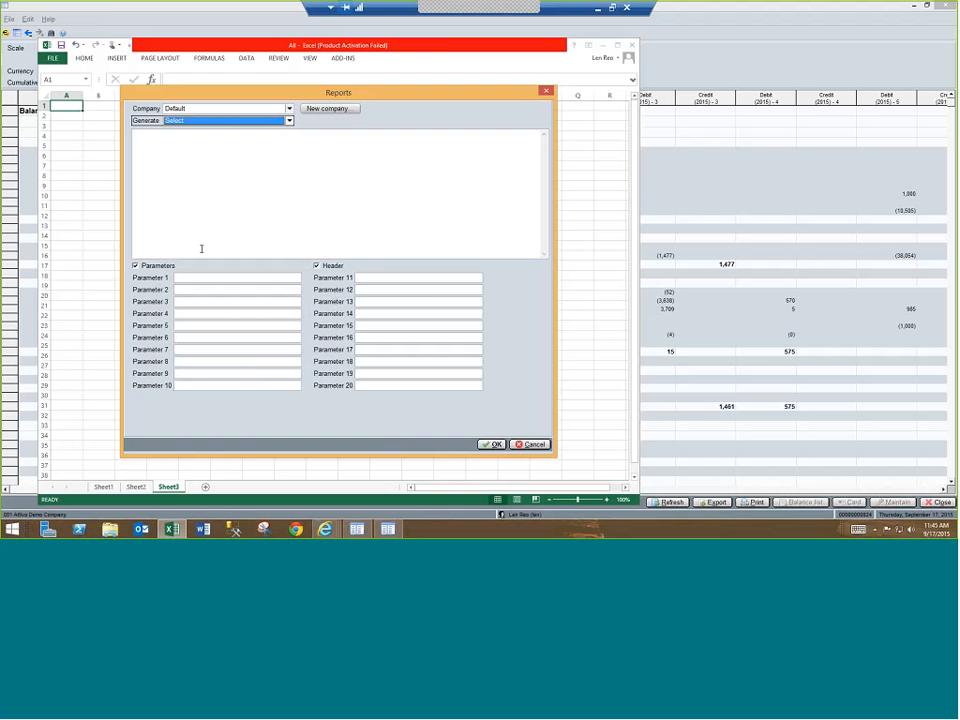
{"action": "left_click", "coordinate": [154, 147]}
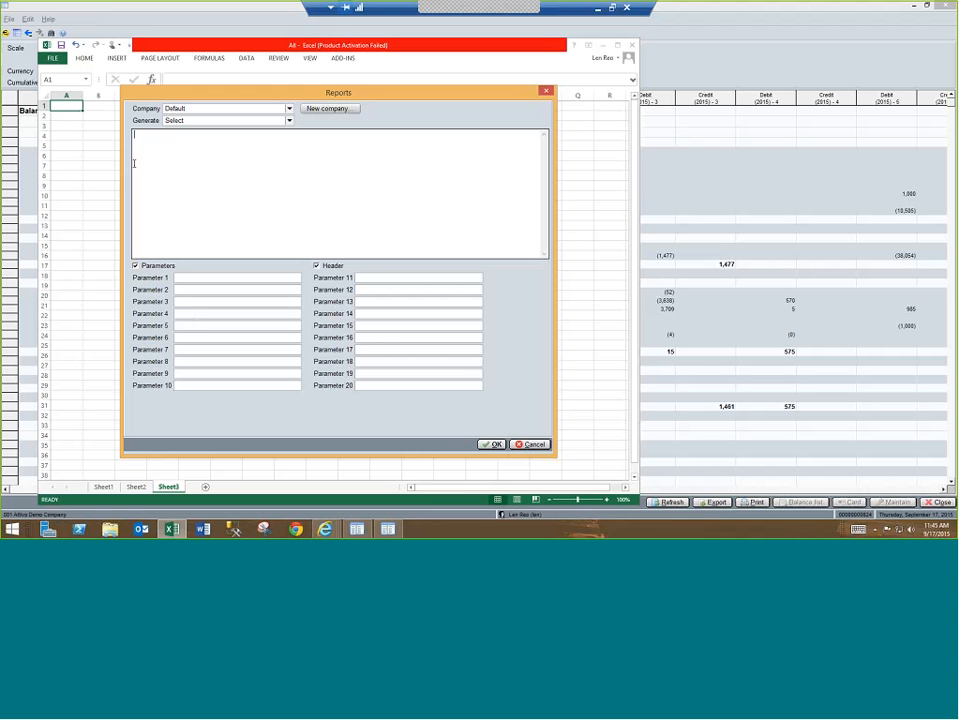
{"action": "type", "text": "select * from"}
{"action": "left_click", "coordinate": [546, 92]}
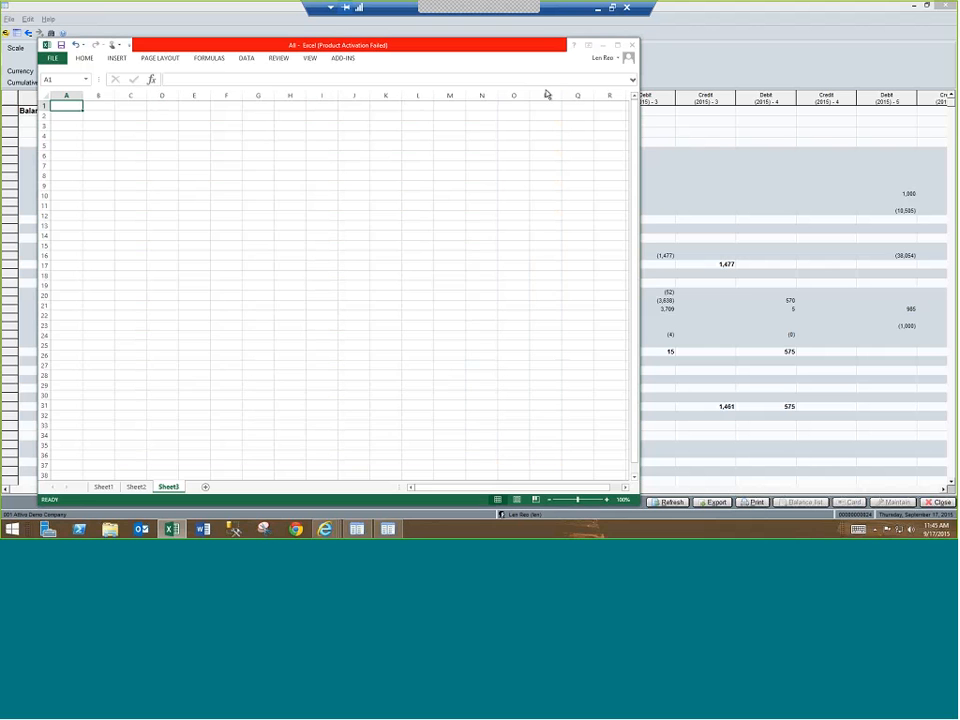
- Close the Excel workbook without saving, then close the Interactive Balance report and its criteria window
{"action": "left_click", "coordinate": [632, 47]}
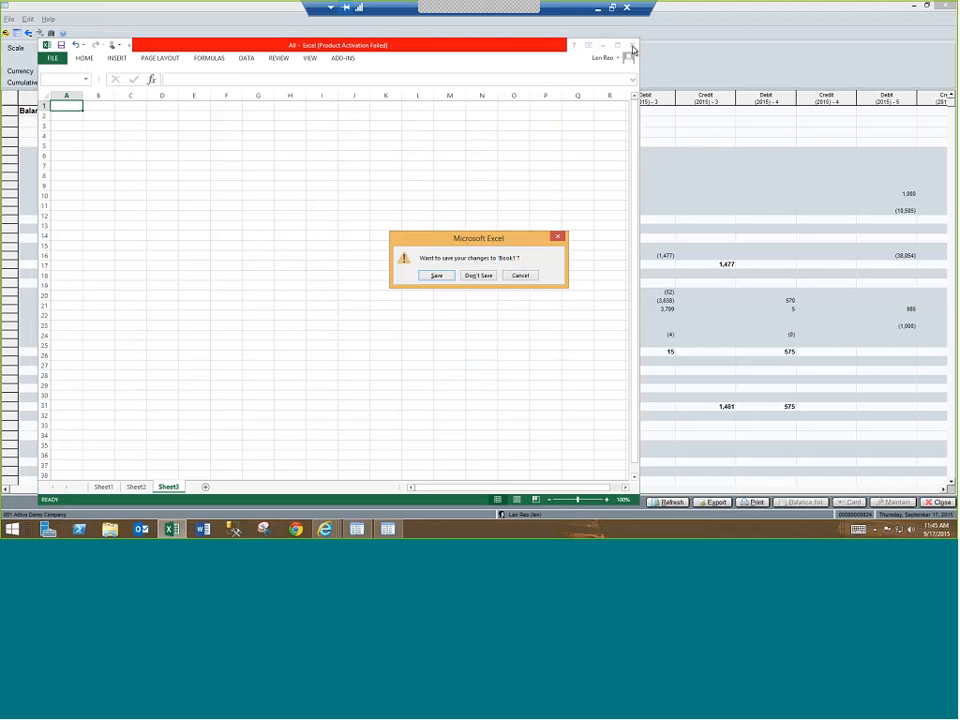
{"action": "left_click", "coordinate": [479, 275]}
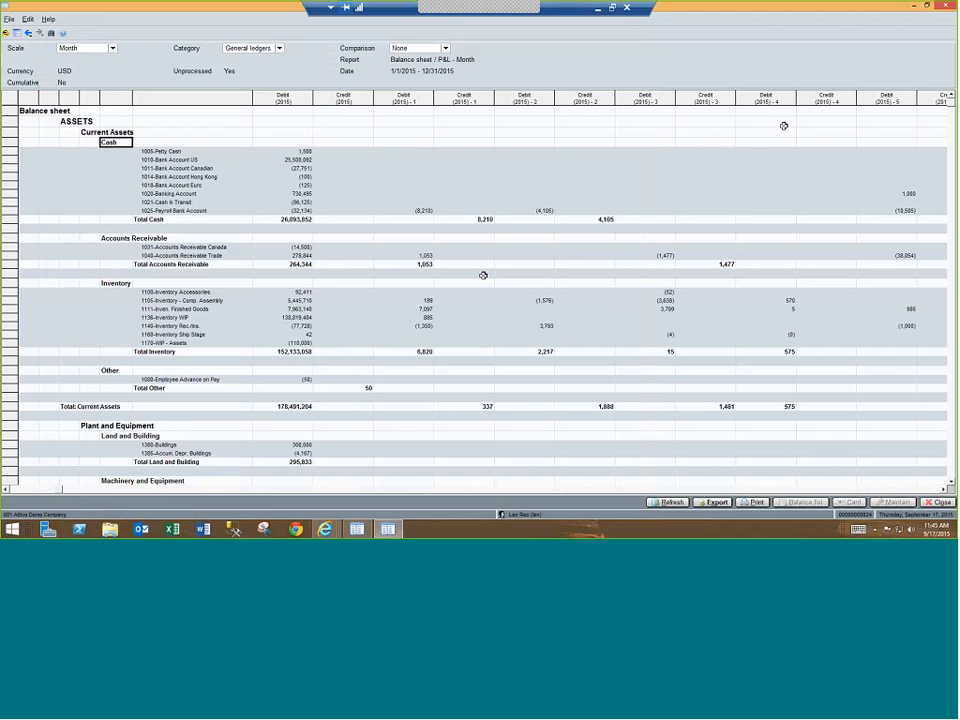
{"action": "left_click", "coordinate": [946, 6]}
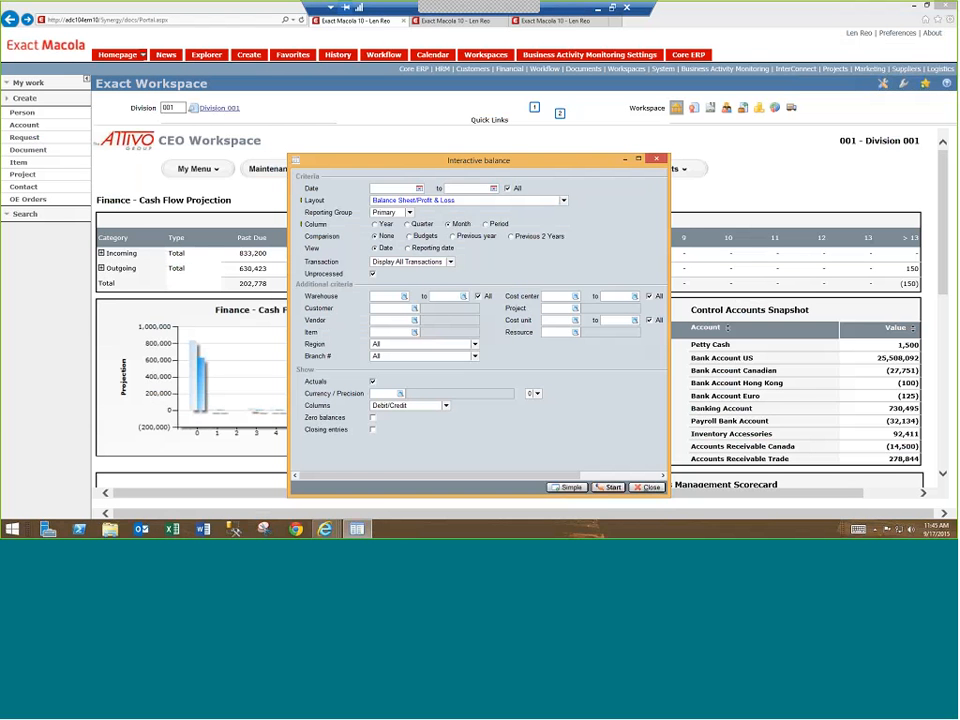
{"action": "left_click", "coordinate": [657, 159]}
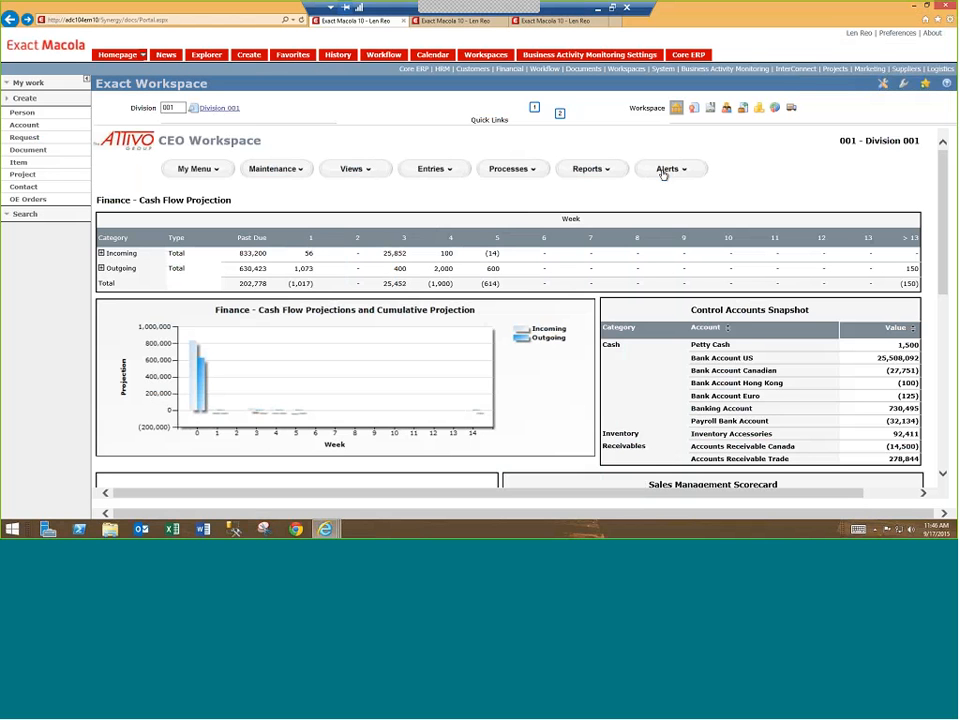
- Start a new sales order from the CEO workspace and enter the customer account for Outdoor Adventure Outlet
{"action": "left_click", "coordinate": [450, 172]}
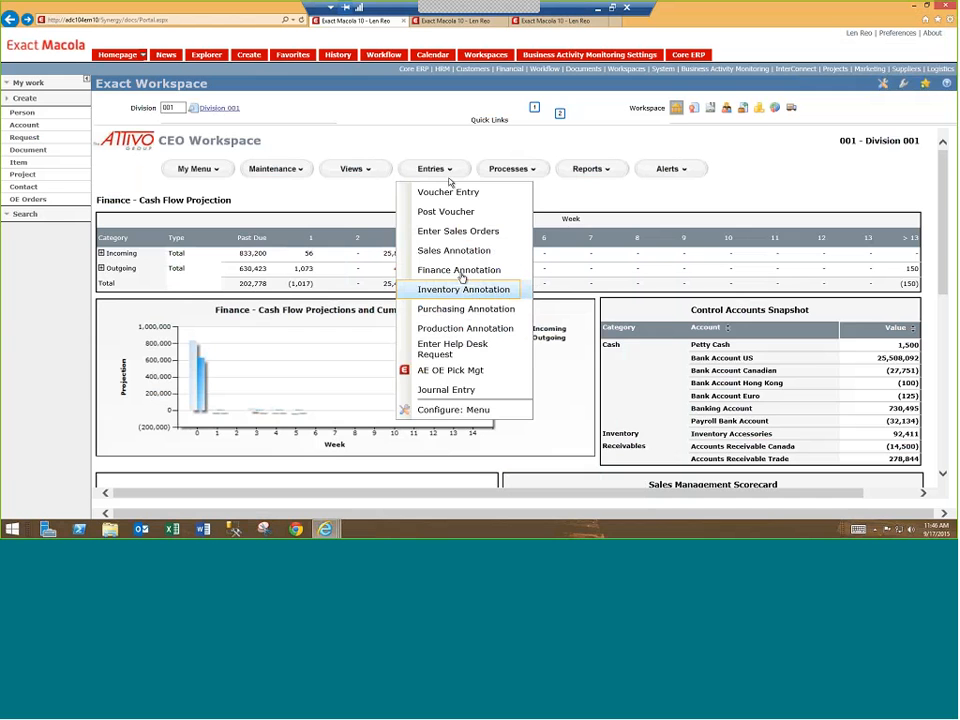
{"action": "left_click", "coordinate": [450, 231]}
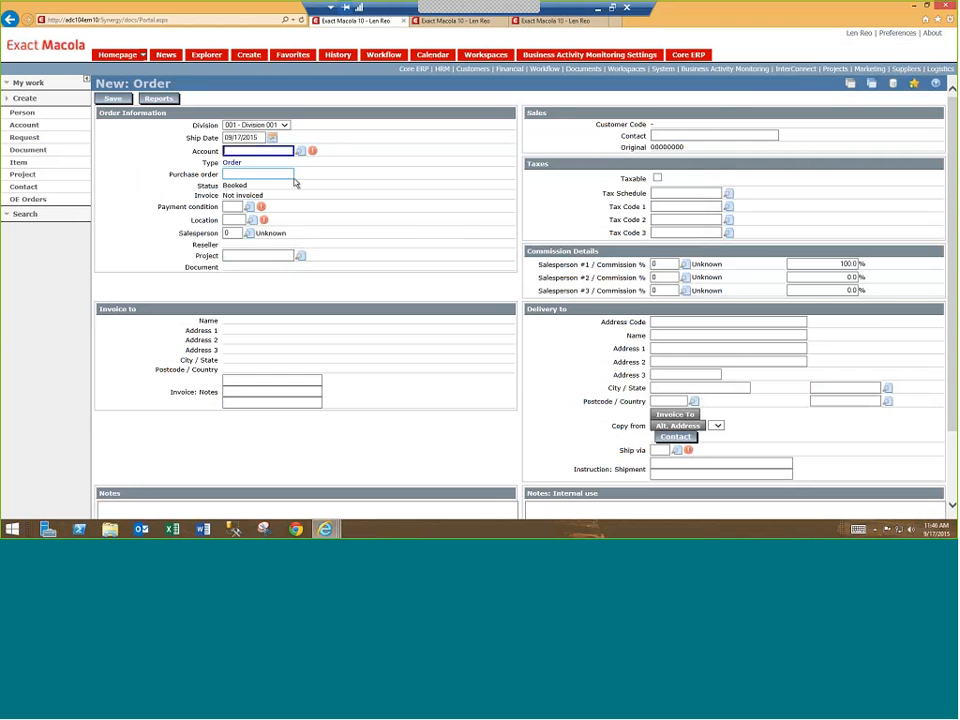
{"action": "type", "text": "901"}
{"action": "key", "text": "Tab"}
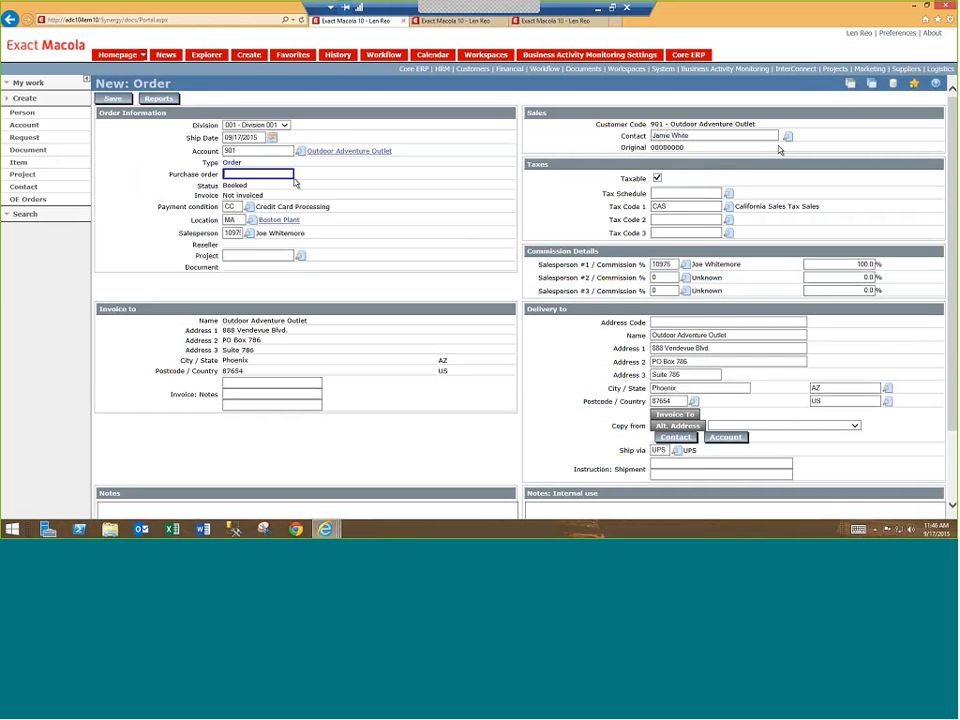
- Choose the order's contact from the contact lookup and save the order to begin a new order line
{"action": "left_click", "coordinate": [787, 136]}
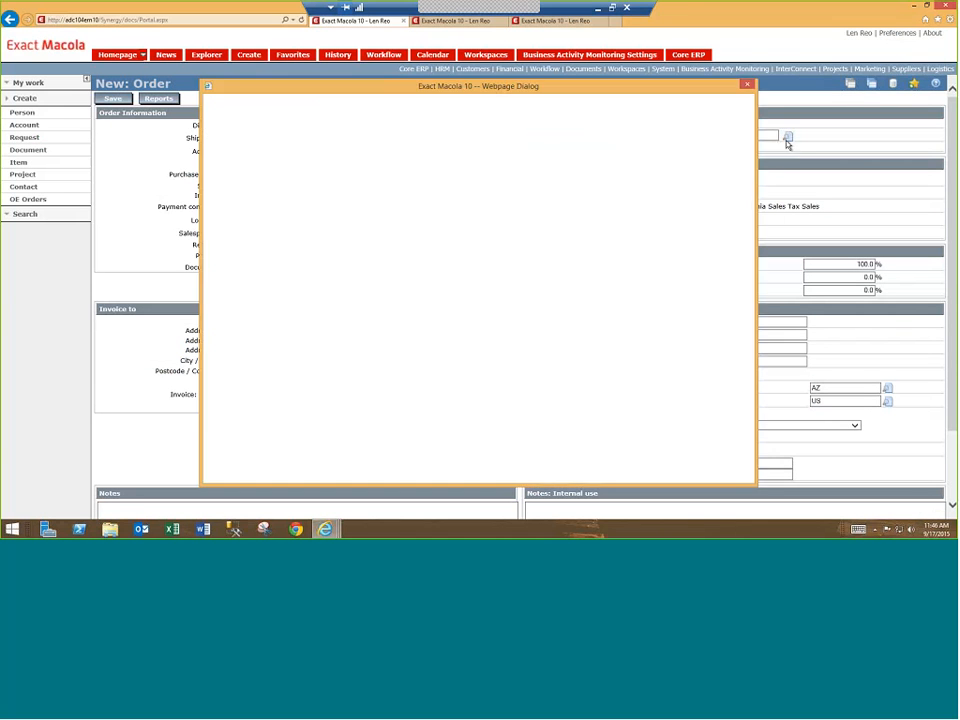
{"action": "left_click", "coordinate": [396, 244]}
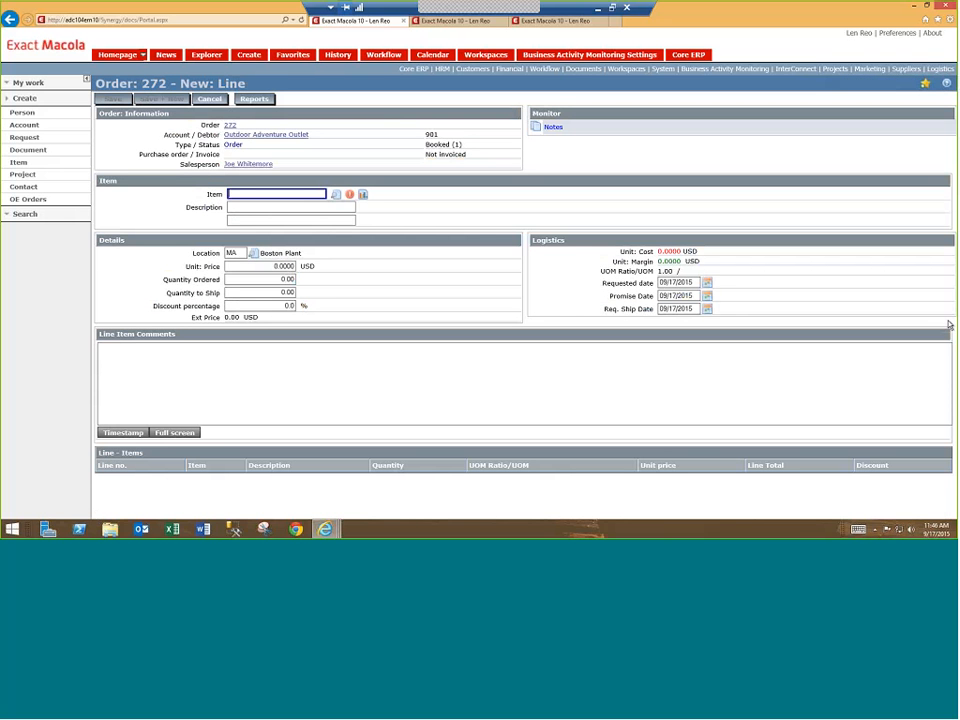
{"action": "left_click_drag", "start_coordinate": [950, 324], "coordinate": [92, 433]}
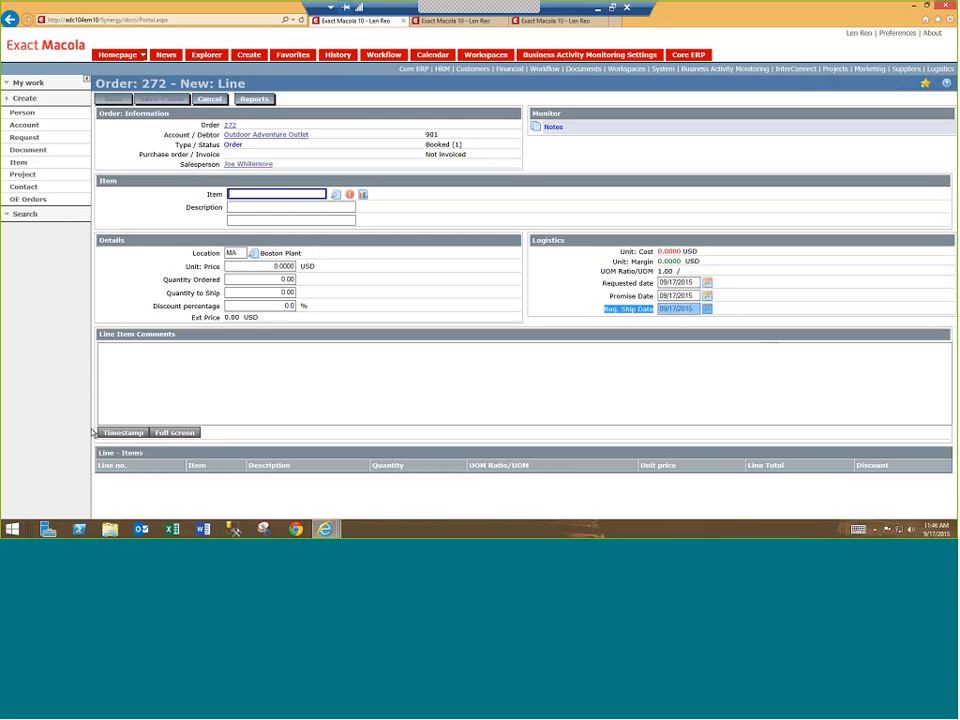
- Complete the order line with a timestamped "Rush Order" comment, item BOLT and an ordered quantity of 12, and save it
{"action": "left_click", "coordinate": [122, 432]}
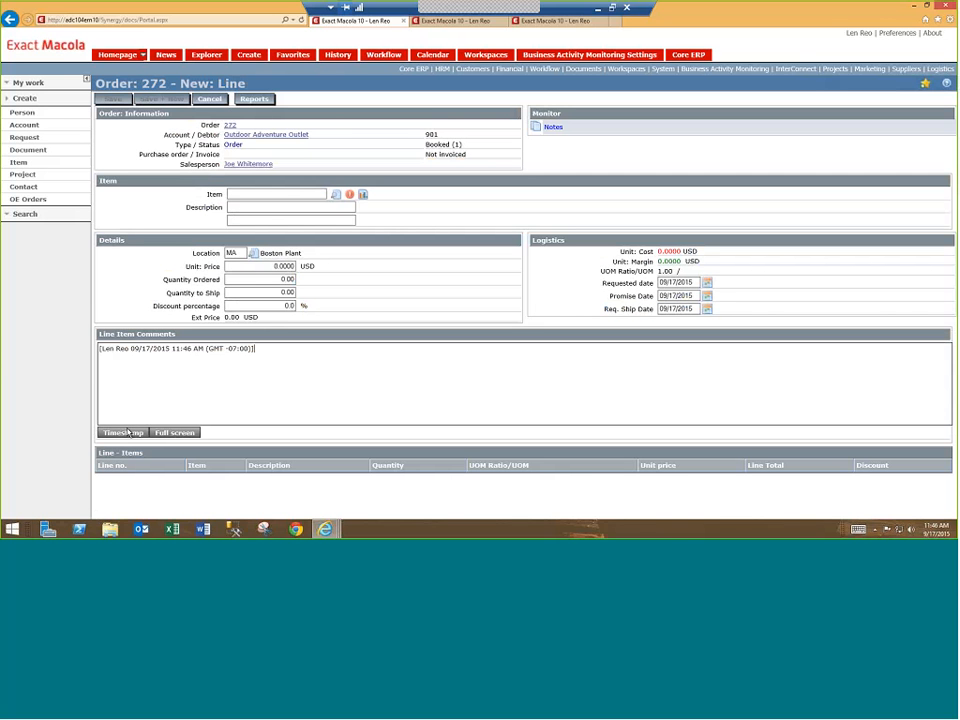
{"action": "type", "text": "Rush Order"}
{"action": "left_click", "coordinate": [337, 195]}
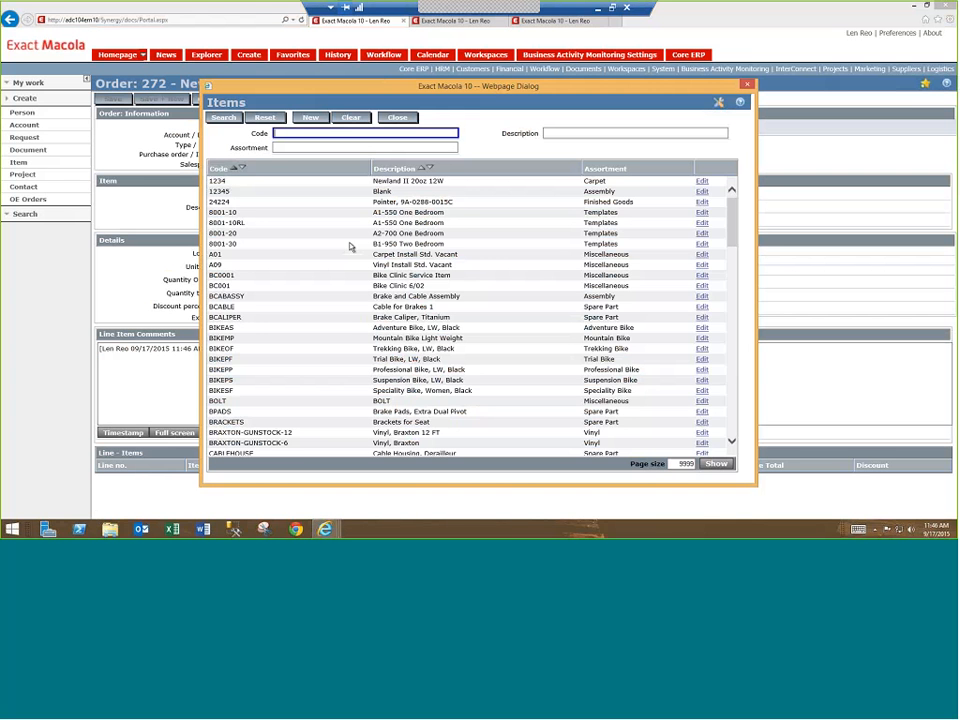
{"action": "left_click", "coordinate": [261, 401]}
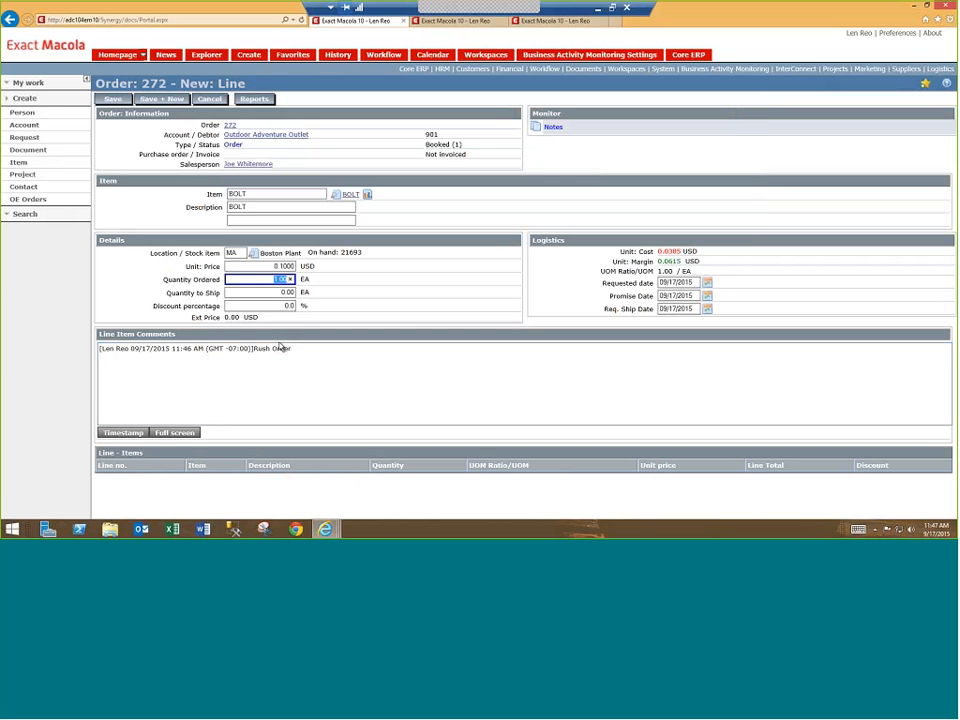
{"action": "type", "text": "12"}
{"action": "key", "text": "Return"}
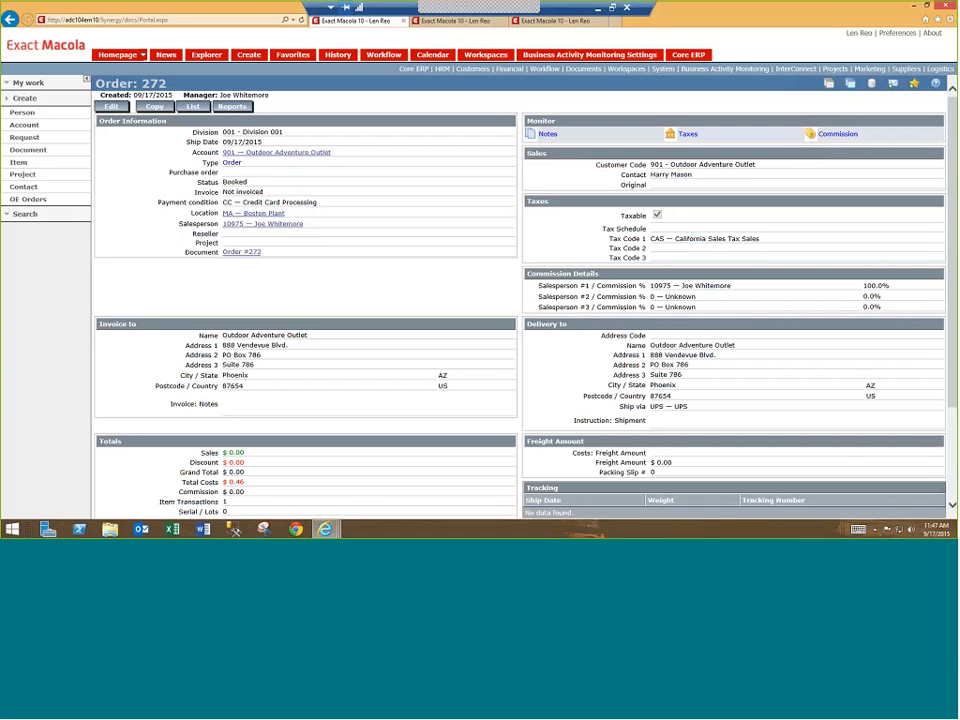
- Switch to the Attivo portal in Exact Synergy Enterprise, search the active people and open the company president's person card
{"action": "left_click", "coordinate": [598, 8]}
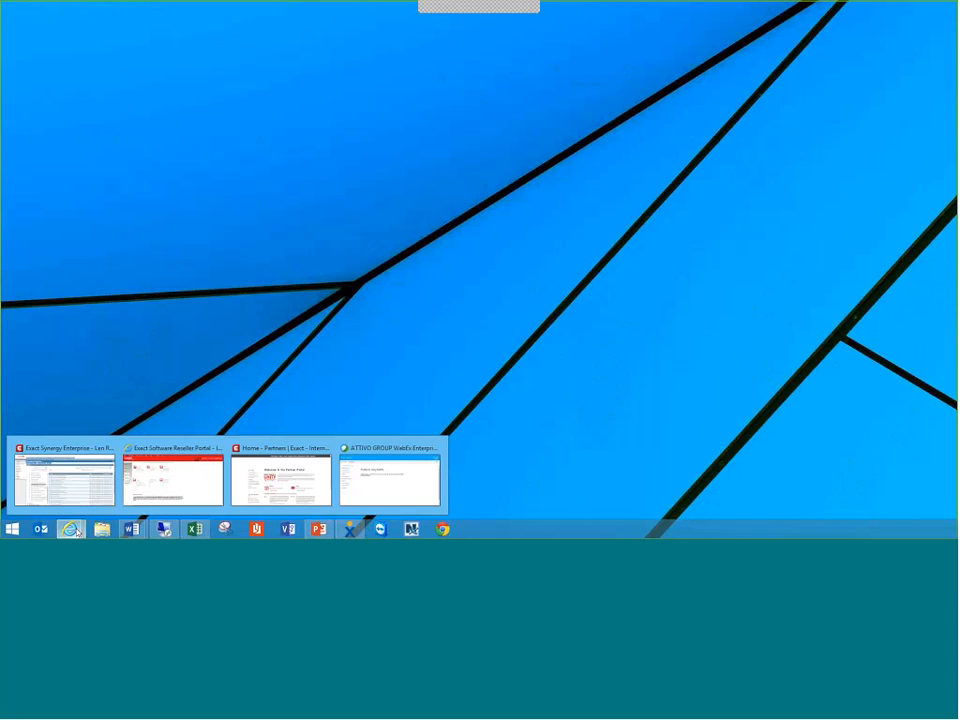
{"action": "left_click", "coordinate": [70, 508]}
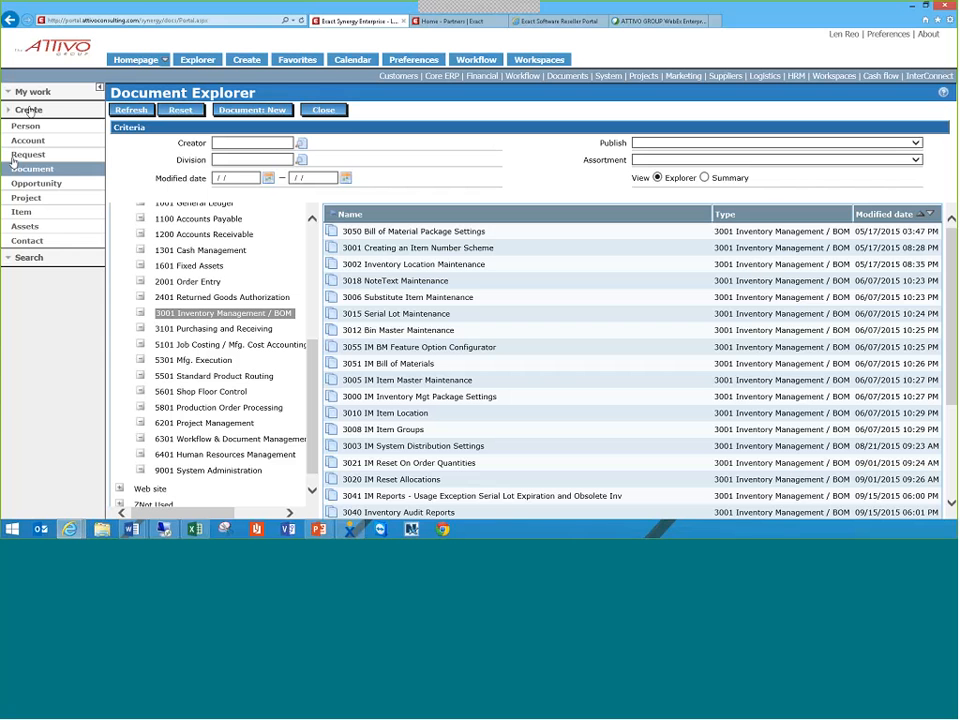
{"action": "left_click", "coordinate": [33, 259]}
{"action": "left_click", "coordinate": [25, 145]}
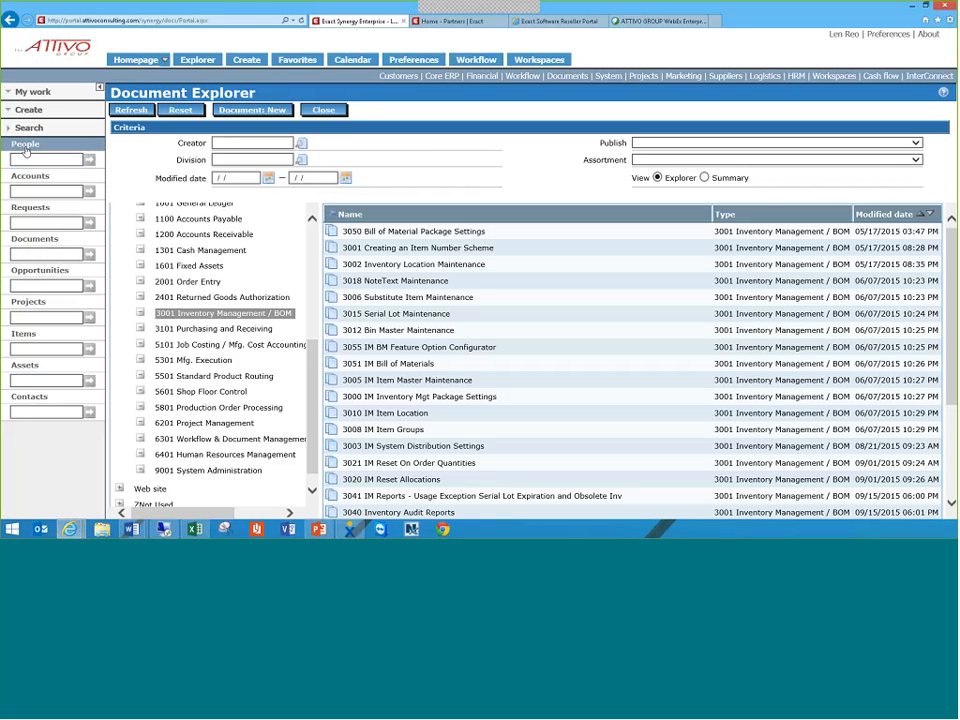
{"action": "left_click", "coordinate": [130, 111]}
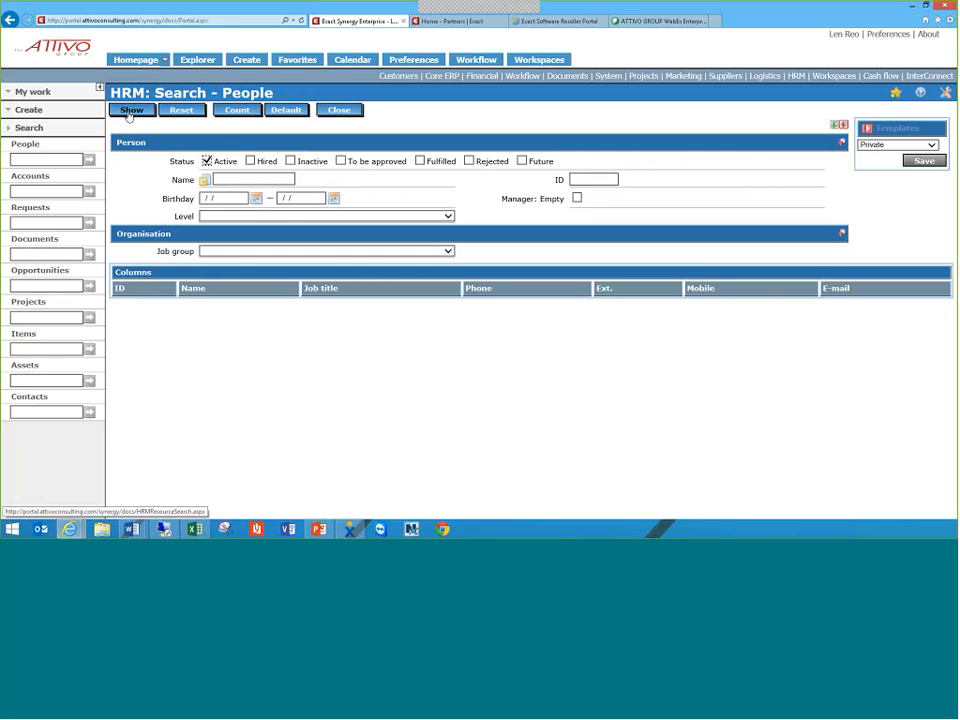
{"action": "left_click", "coordinate": [272, 214]}
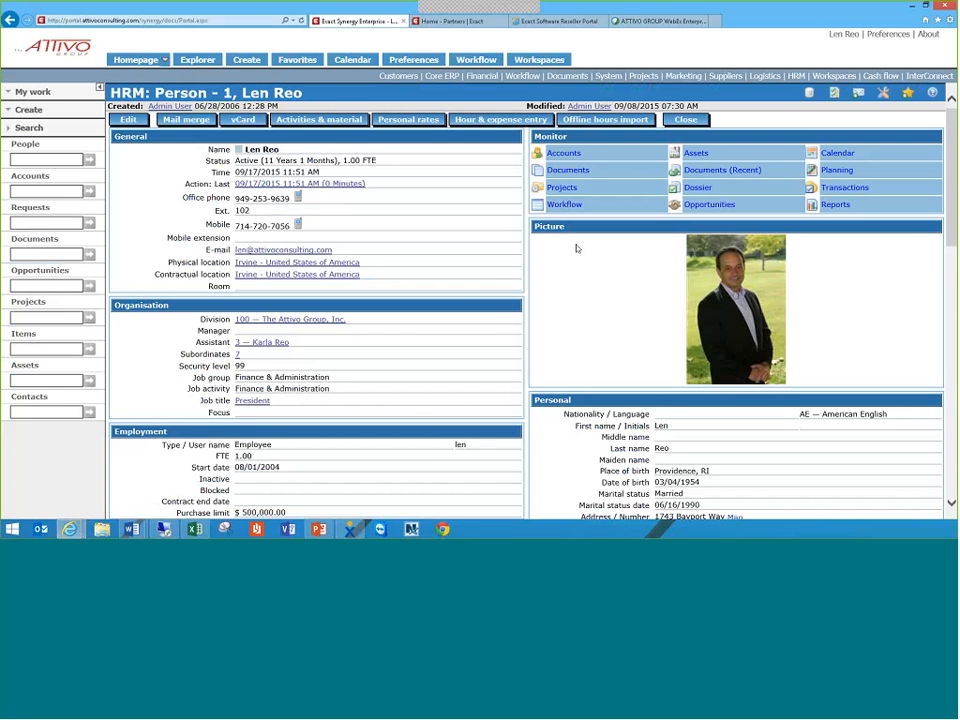
- View the workflow list belonging to this person, then go back to the people search
{"action": "left_click", "coordinate": [567, 206]}
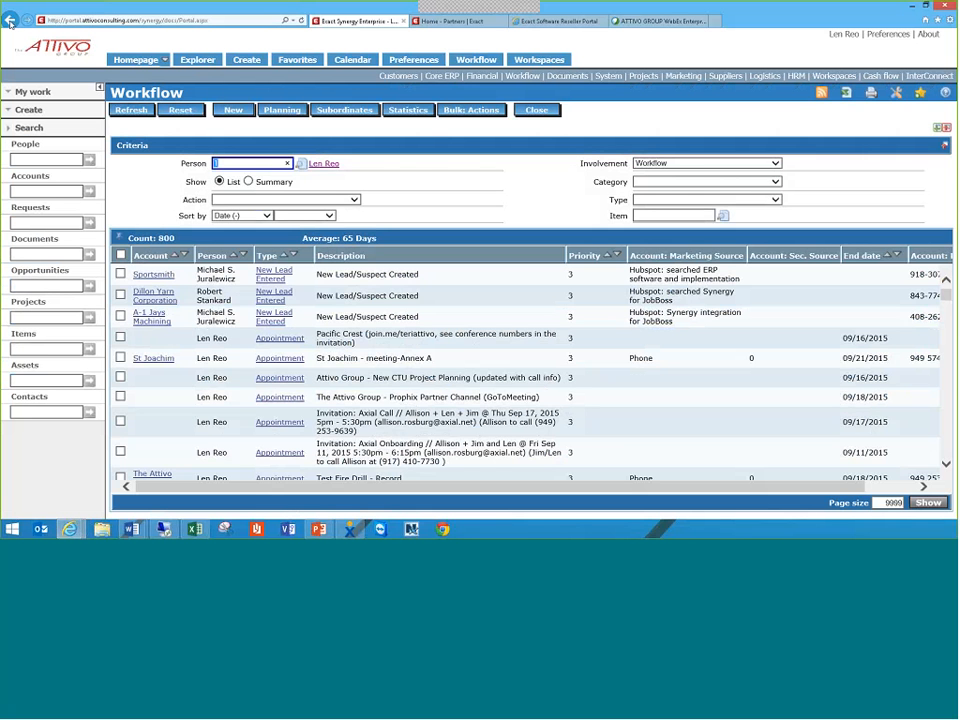
{"action": "left_click", "coordinate": [9, 21]}
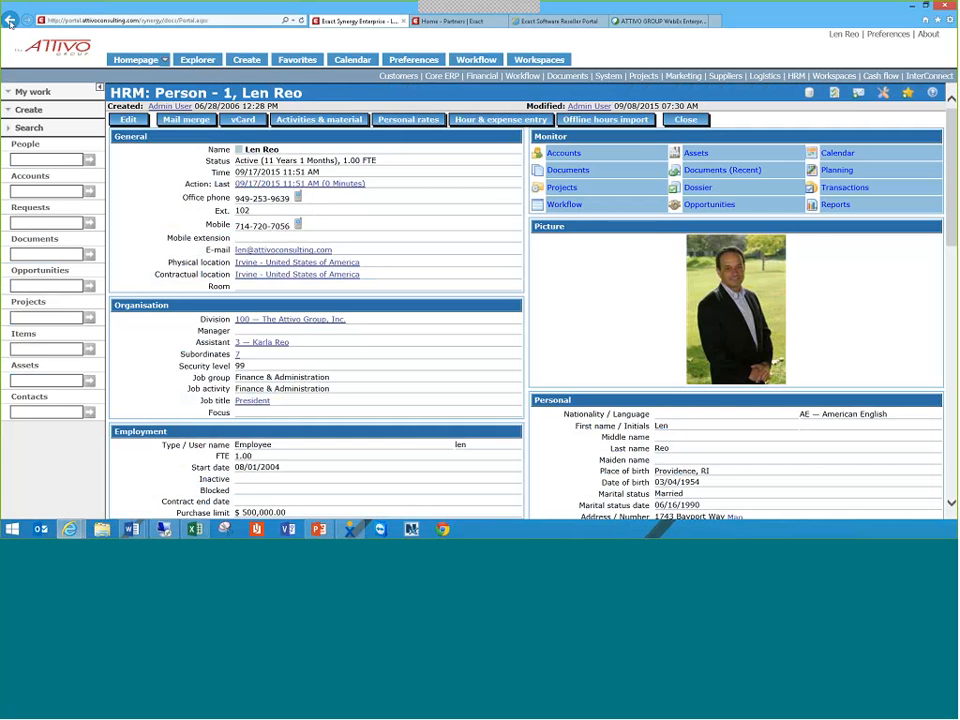
{"action": "left_click", "coordinate": [9, 21]}
{"action": "left_click", "coordinate": [9, 21]}
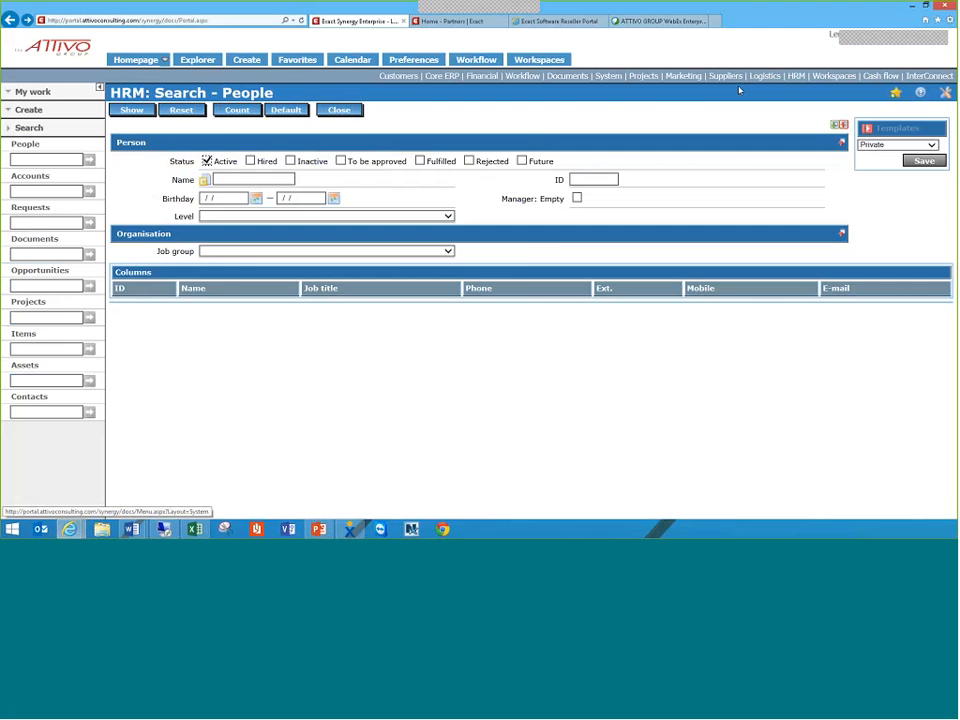
- Use the System security delegation to assume the second customer login listed for All New Stamping
{"action": "left_click", "coordinate": [612, 77]}
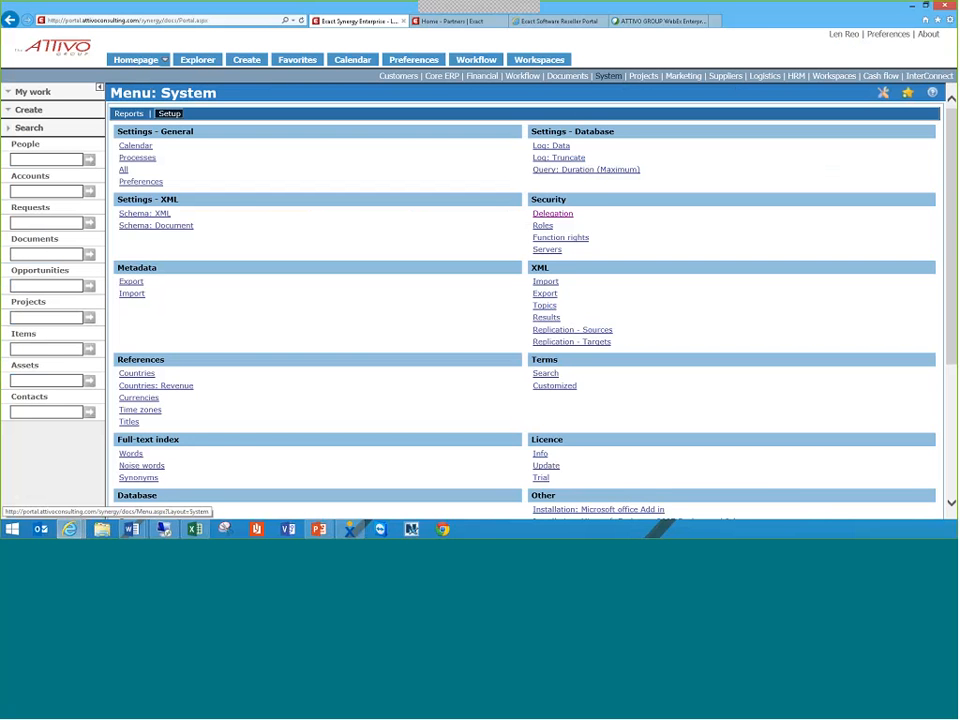
{"action": "left_click", "coordinate": [553, 214]}
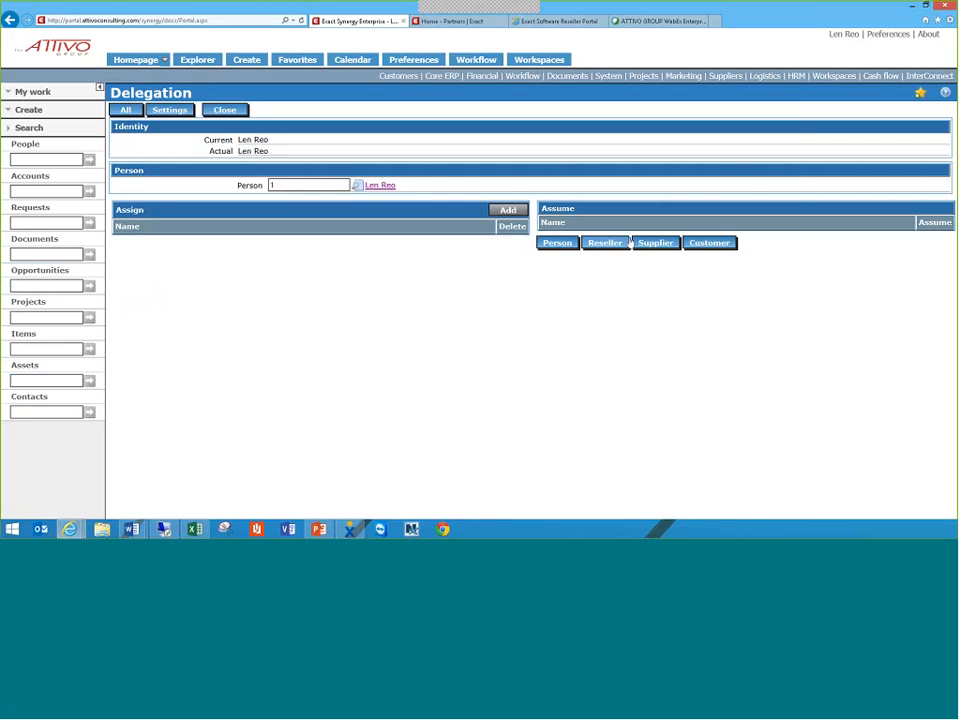
{"action": "left_click", "coordinate": [710, 244]}
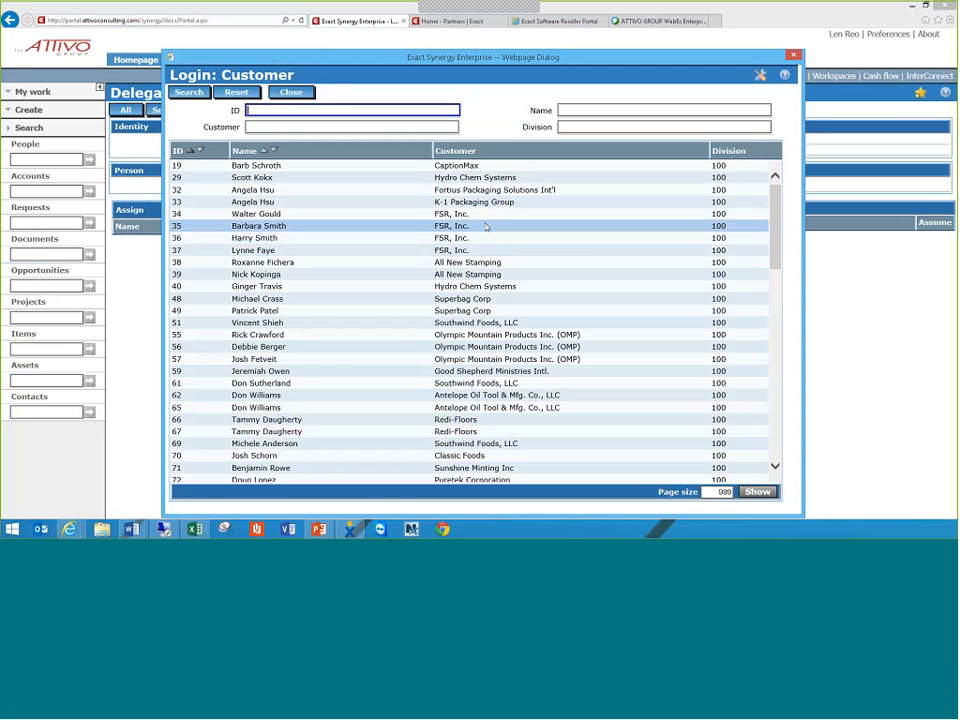
{"action": "left_click", "coordinate": [376, 278]}
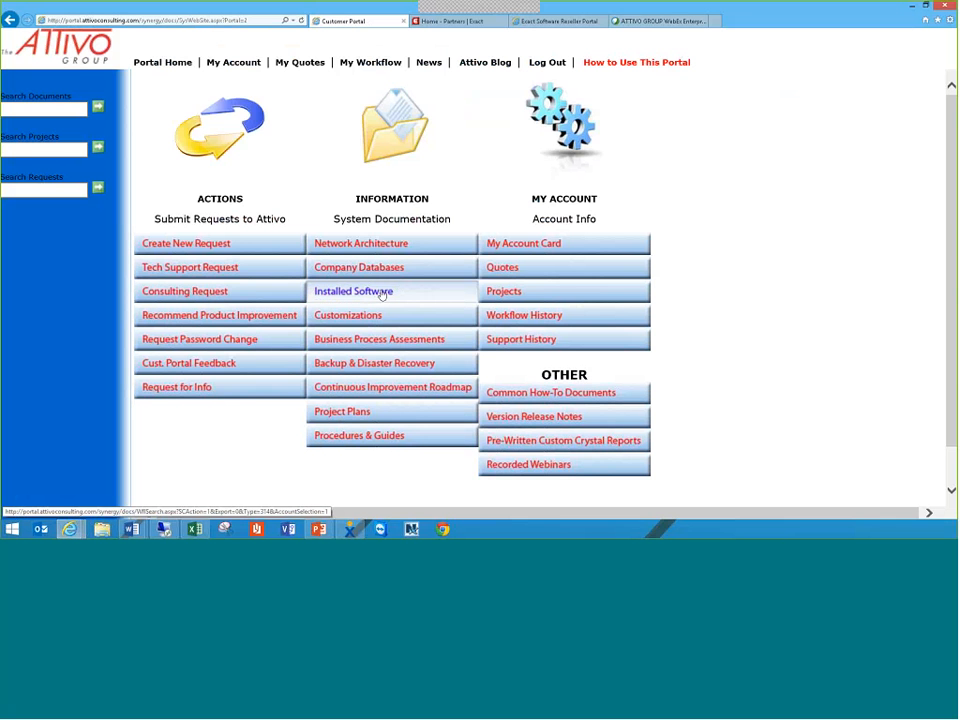
- View the customer's installed software and its Macola Progression SQL record, then leave the customer portal for the Synergy homepage
{"action": "left_click", "coordinate": [384, 292]}
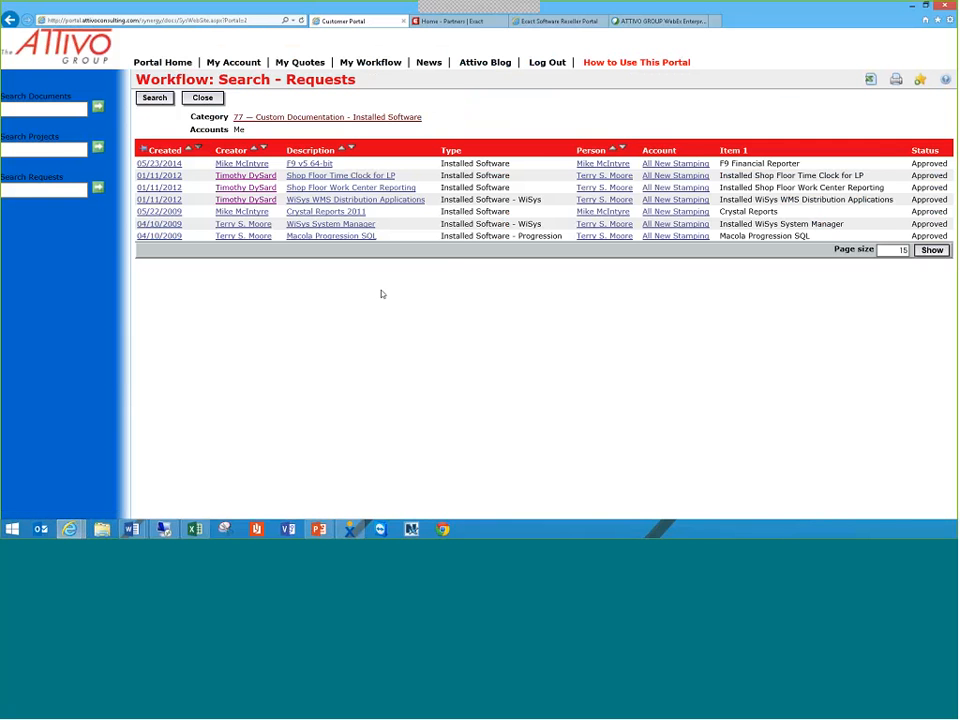
{"action": "left_click", "coordinate": [322, 238]}
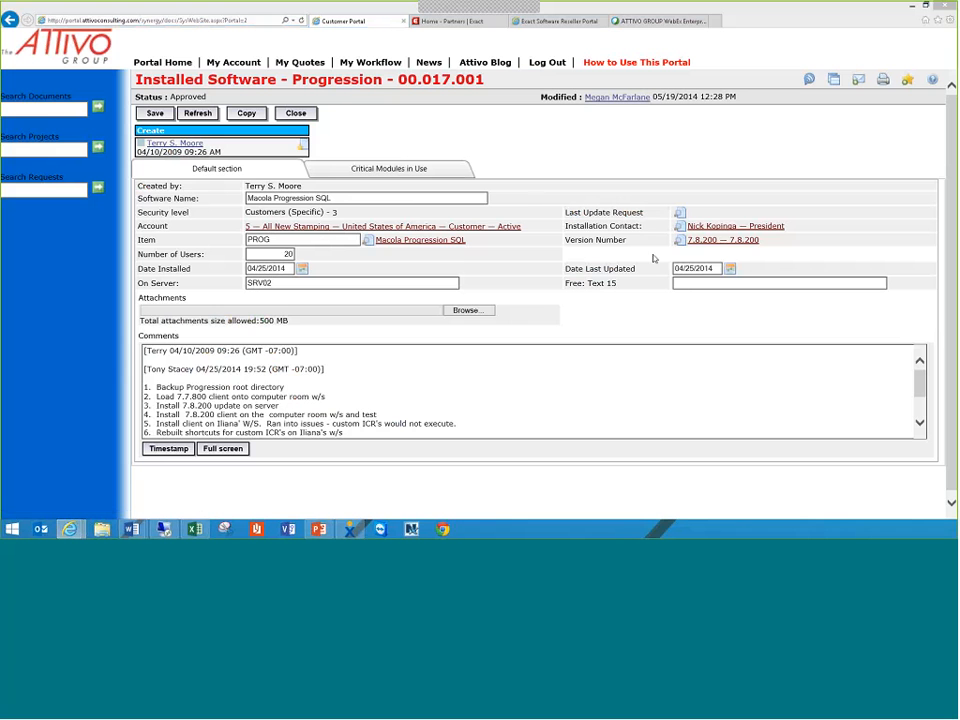
{"action": "left_click", "coordinate": [10, 20]}
{"action": "left_click", "coordinate": [10, 20]}
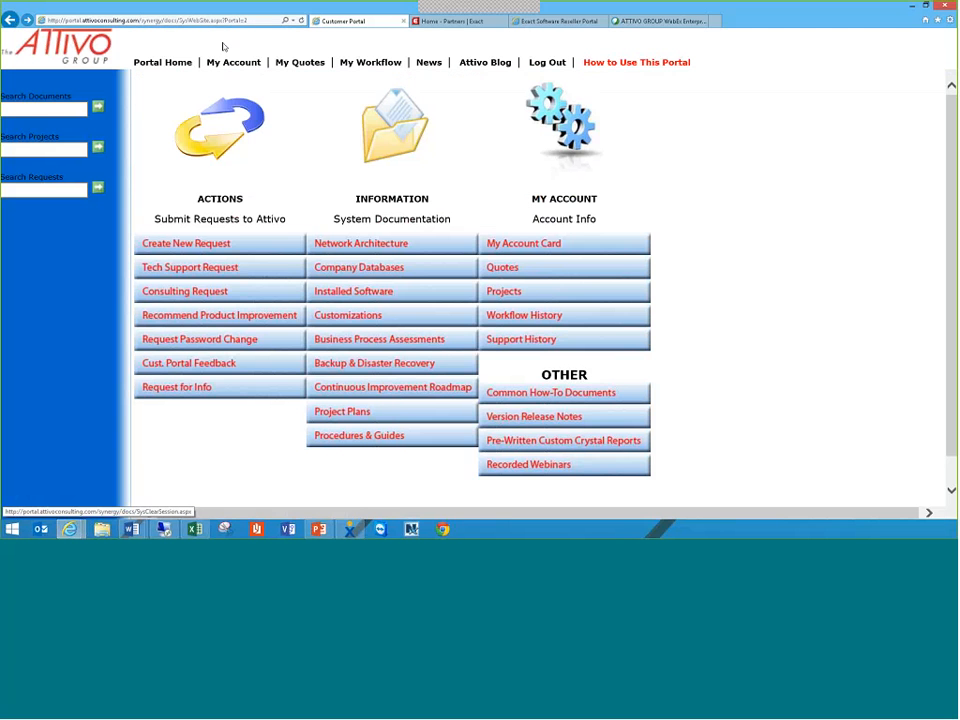
{"action": "left_click", "coordinate": [66, 46]}
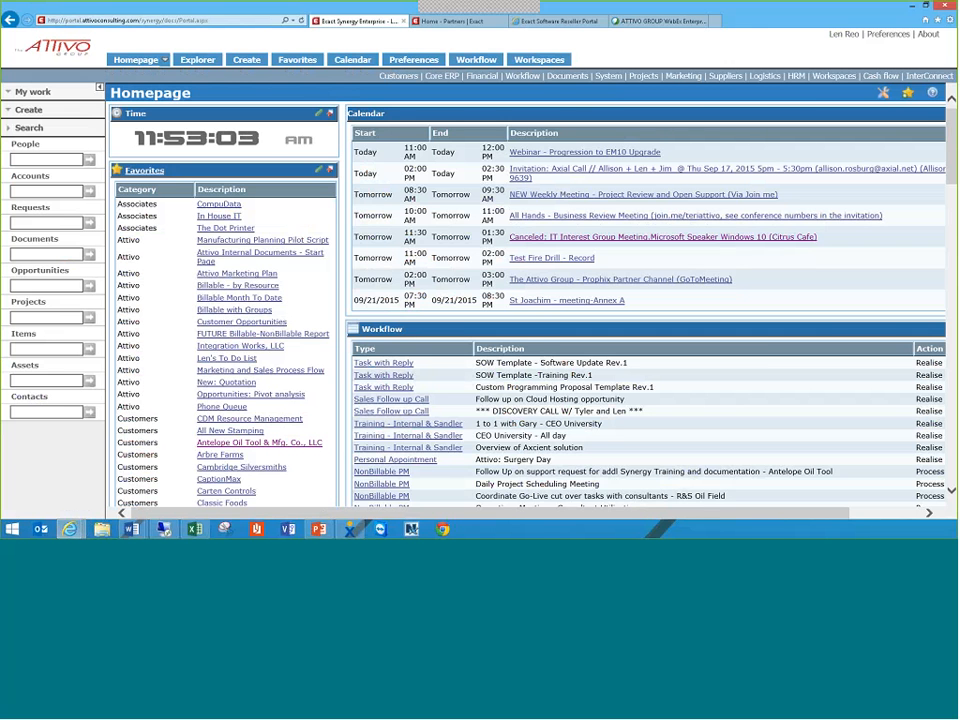
- Minimize the browser and open the desktop's screen resolution settings
{"action": "left_click", "coordinate": [916, 7]}
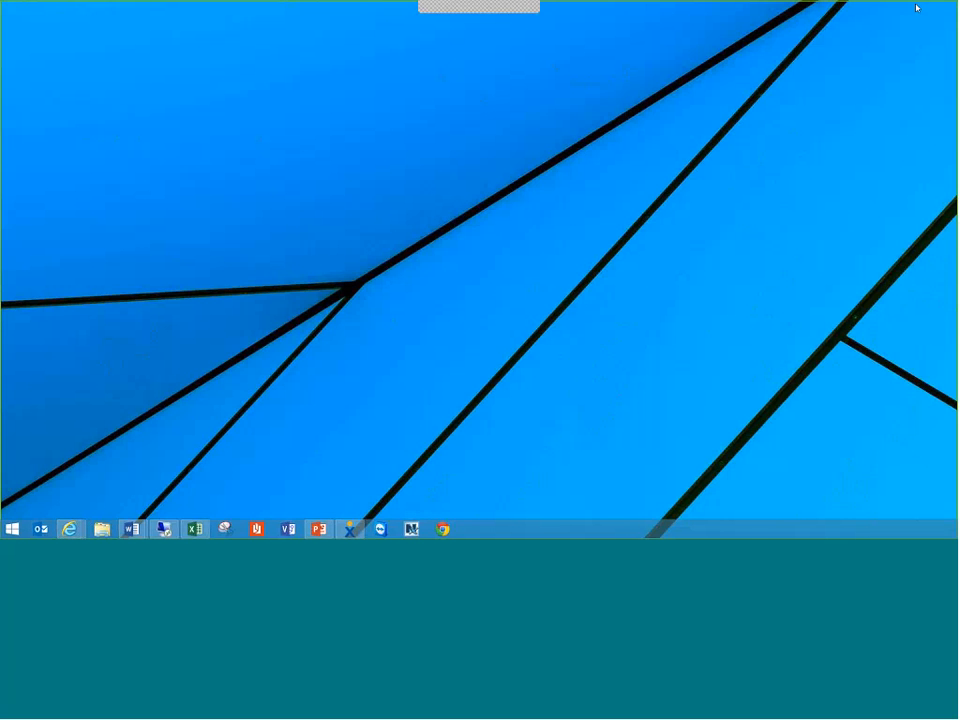
{"action": "right_click", "coordinate": [373, 268]}
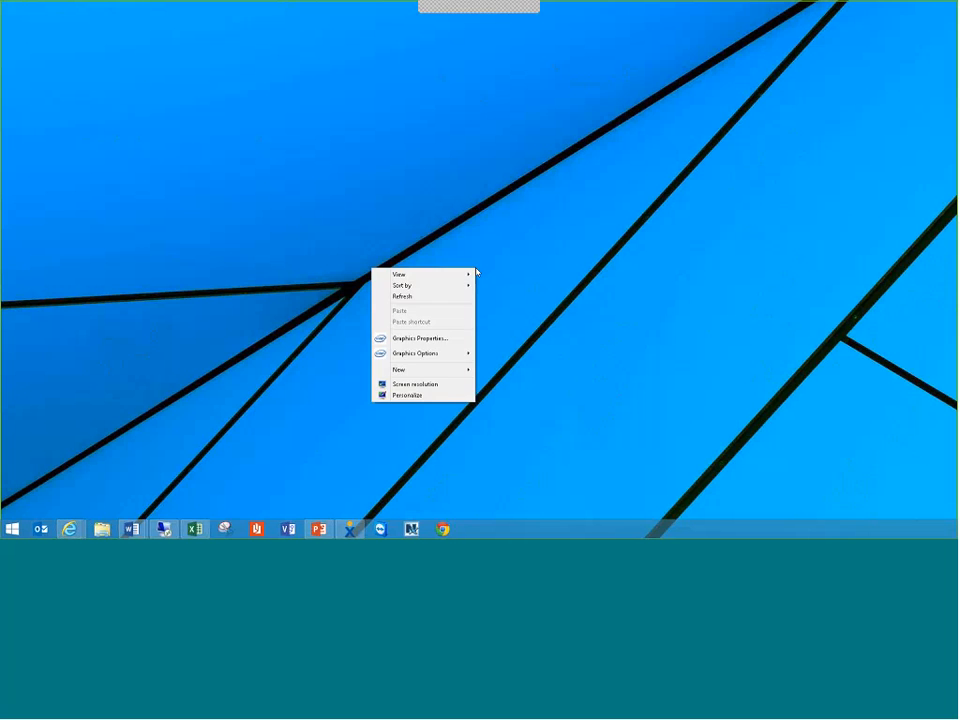
{"action": "left_click", "coordinate": [425, 383]}
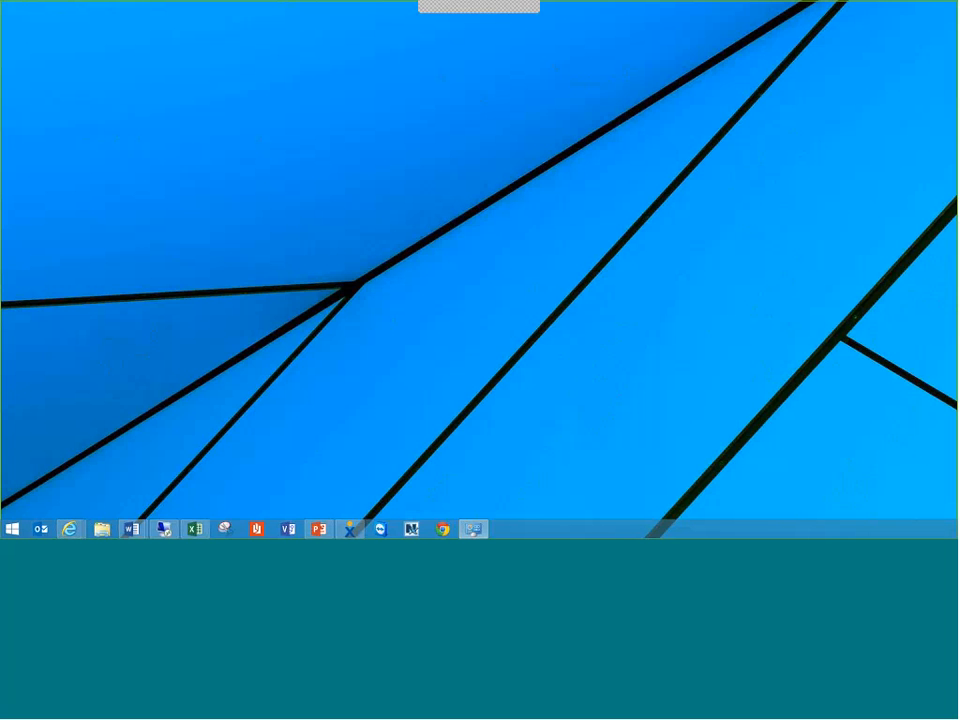